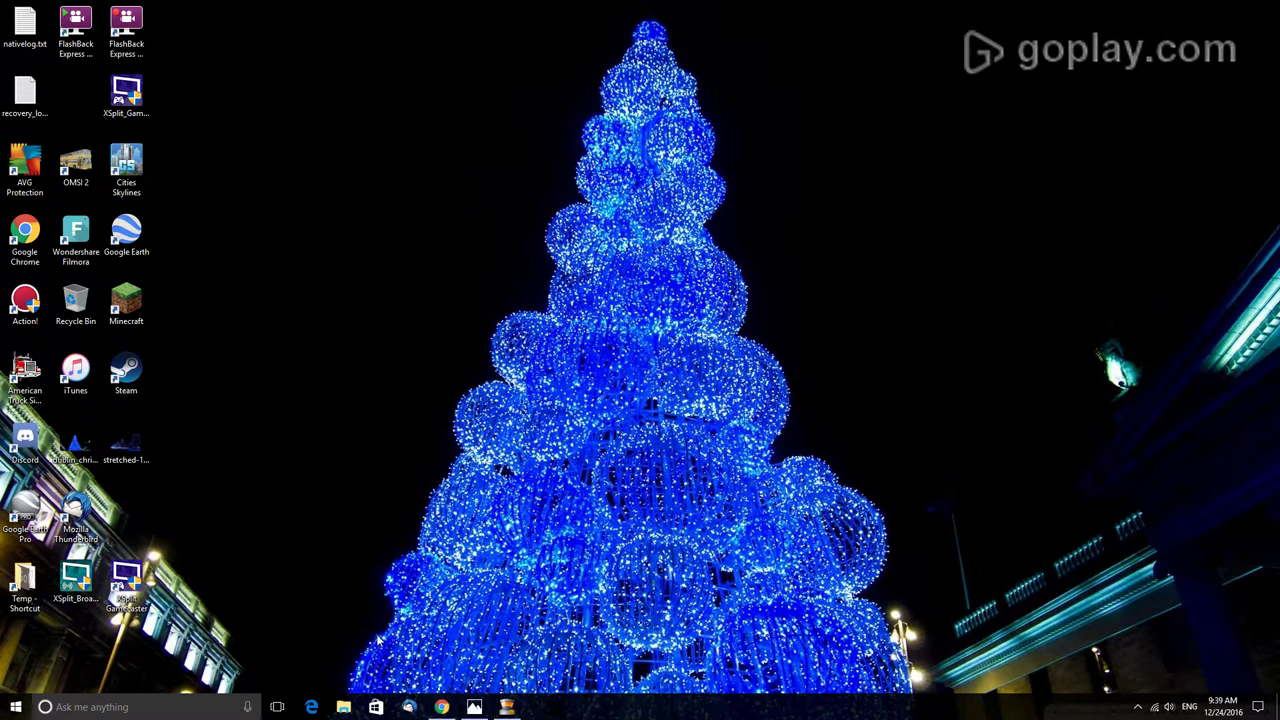
- Switch to Chrome and look through the first page of Christmas wallpapers on hdwallpapers.in
left_click(441, 707)
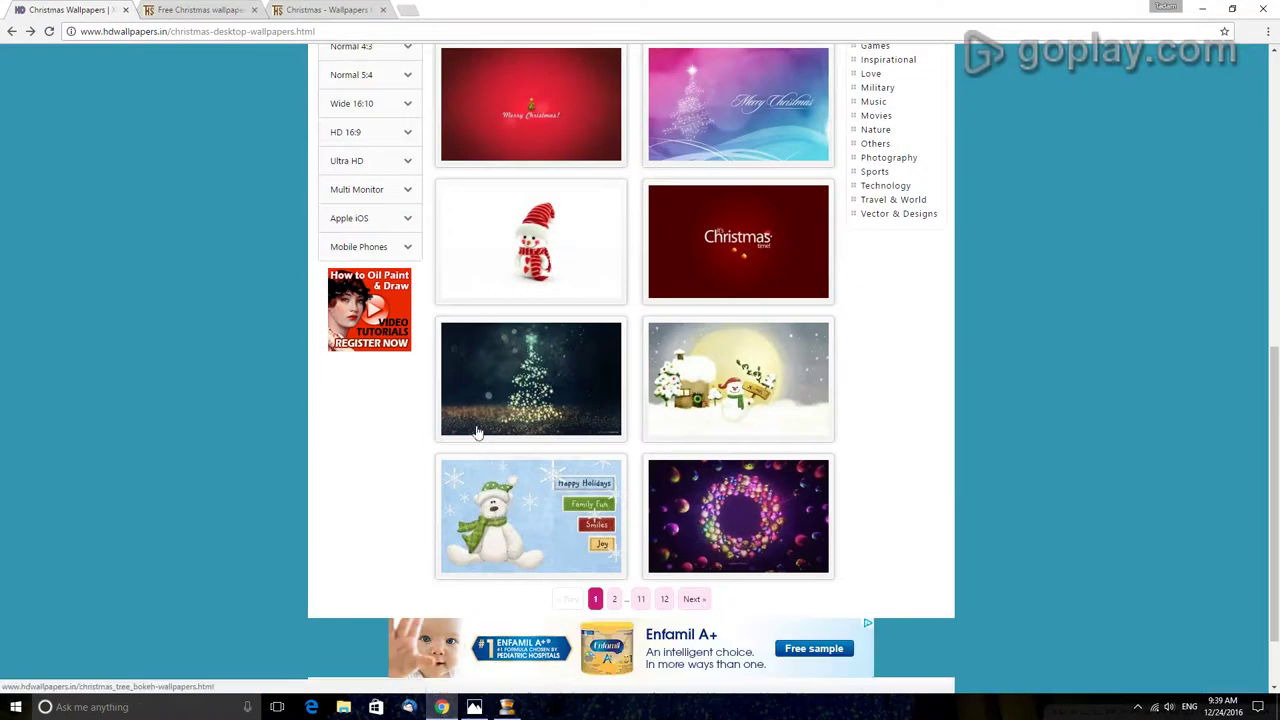
scroll(14, 95, "up", 2)
left_click_drag(79, 30, 172, 33)
left_click(131, 108)
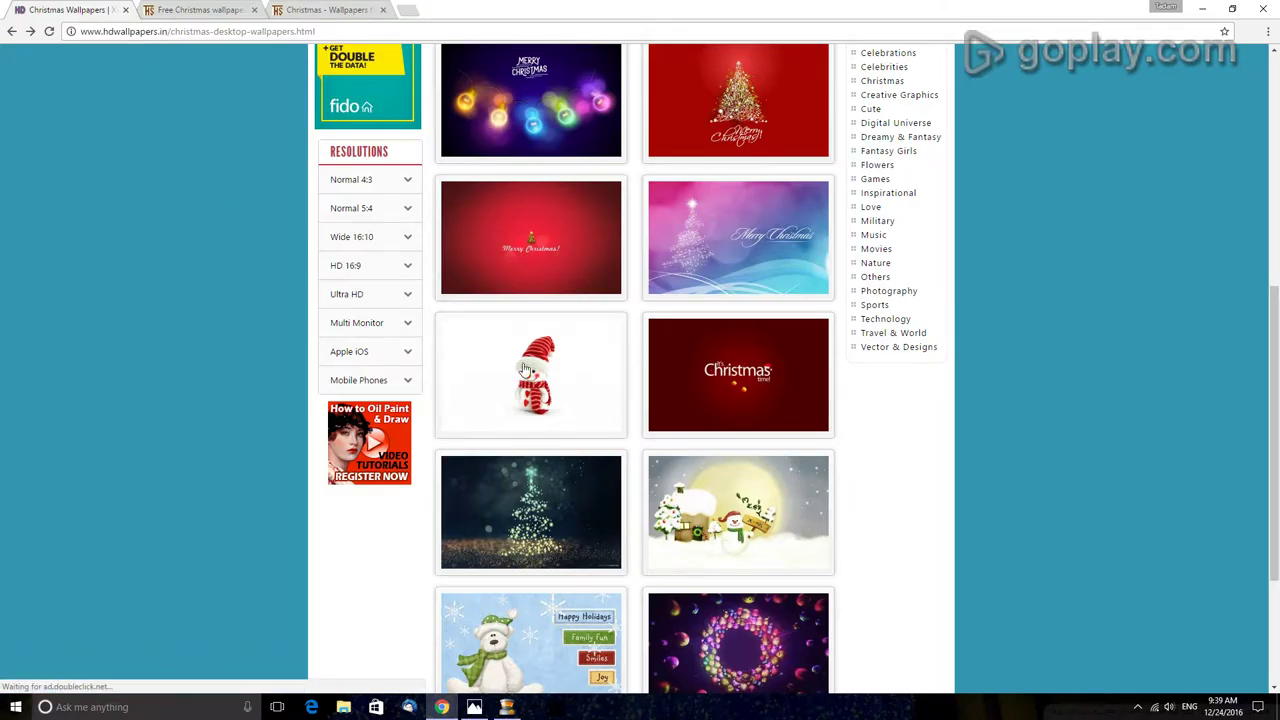
scroll(620, 449, "up", 3)
scroll(326, 565, "up", 3)
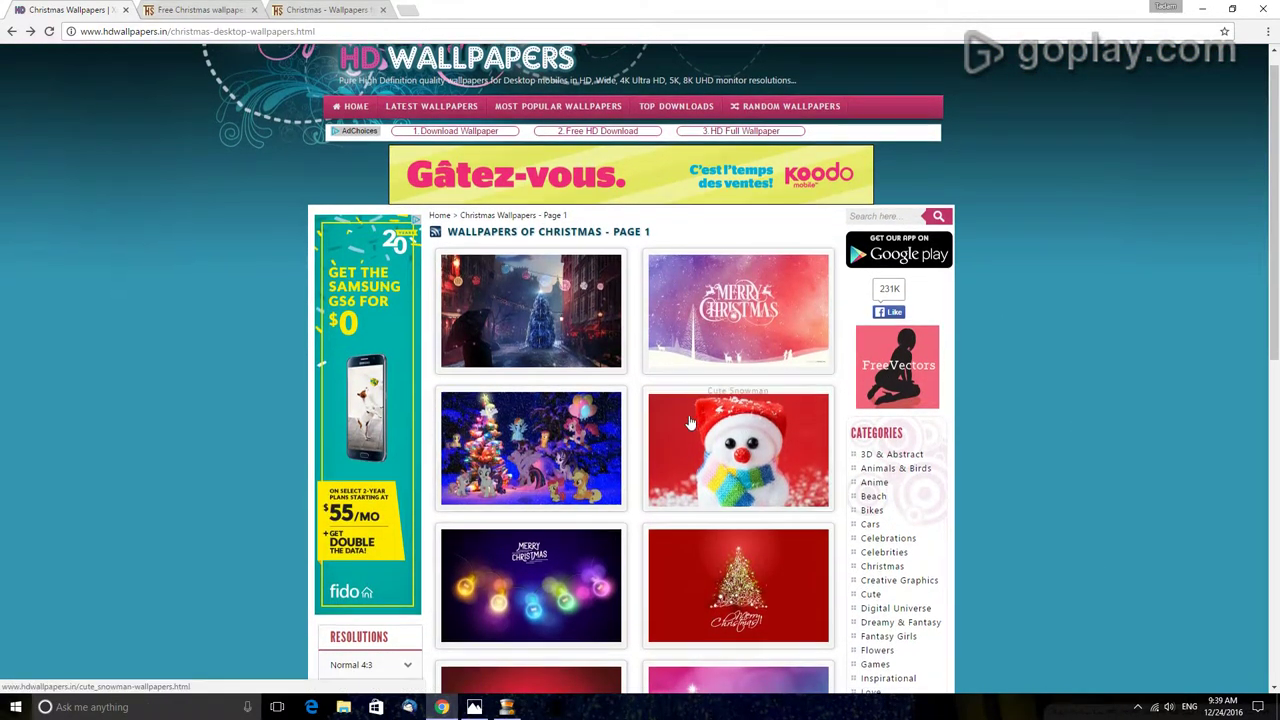
scroll(690, 423, "down", 3)
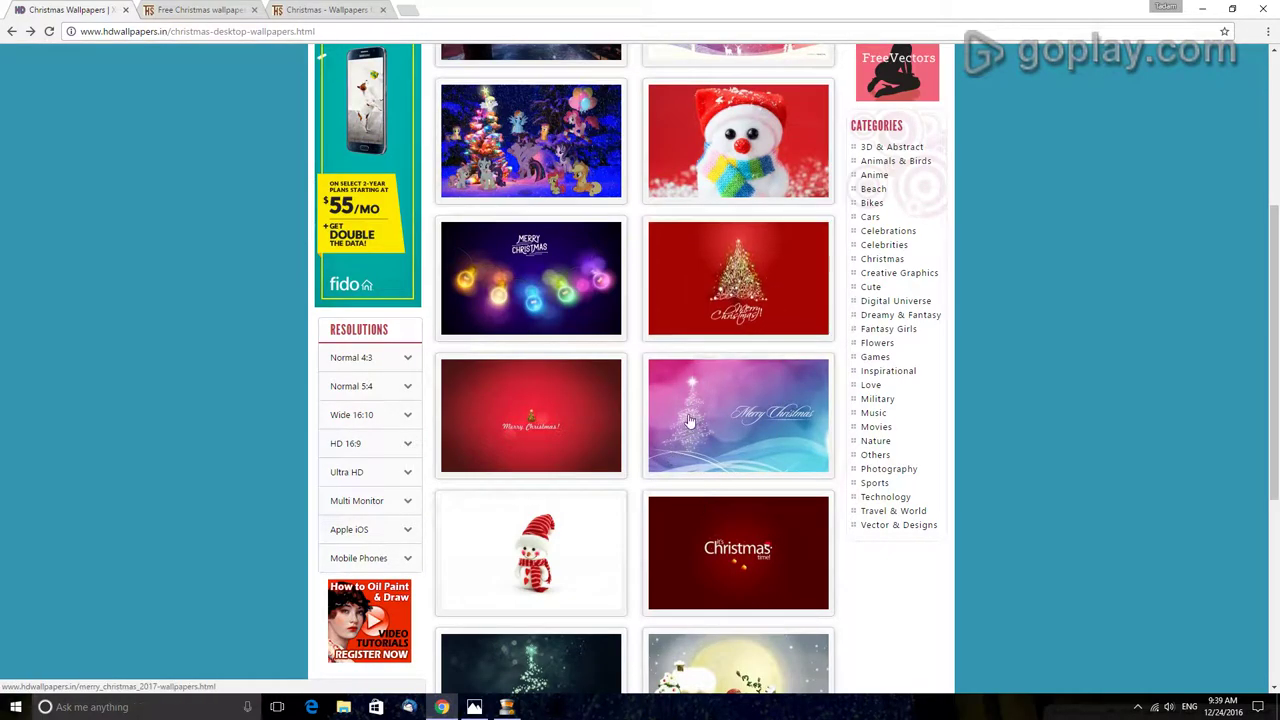
scroll(690, 423, "up", 3)
scroll(566, 328, "down", 1)
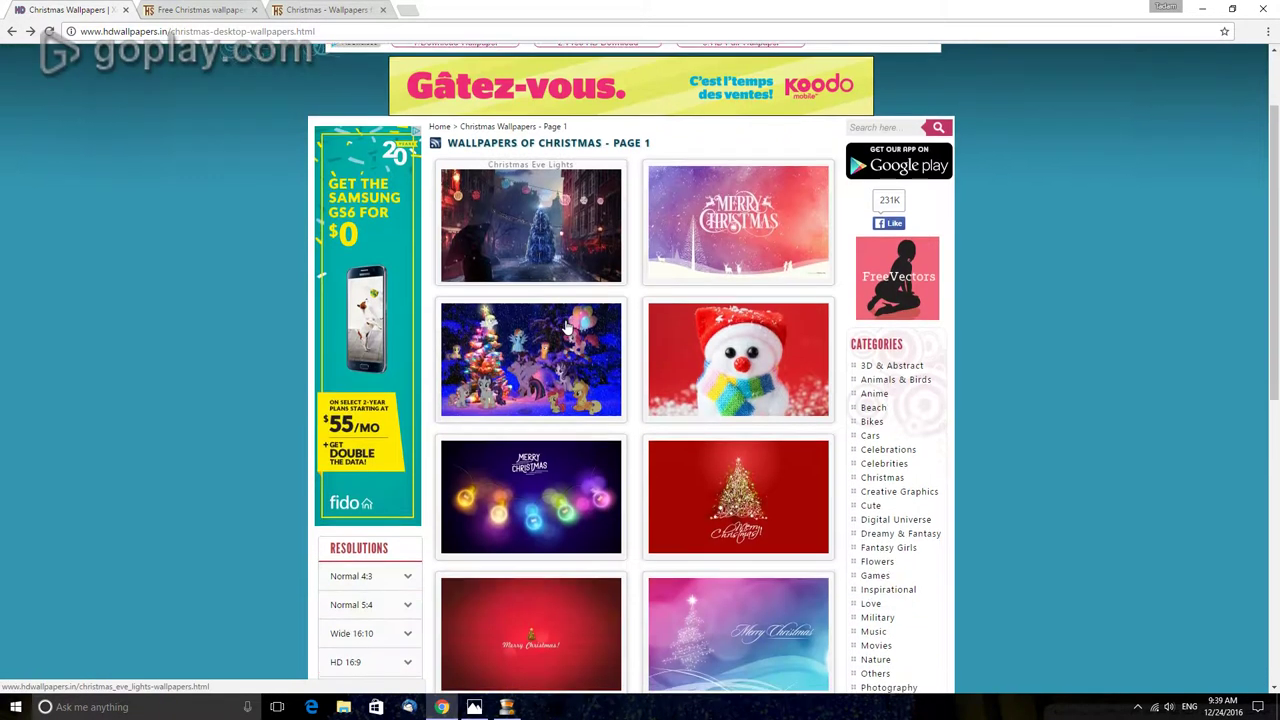
scroll(566, 328, "down", 3)
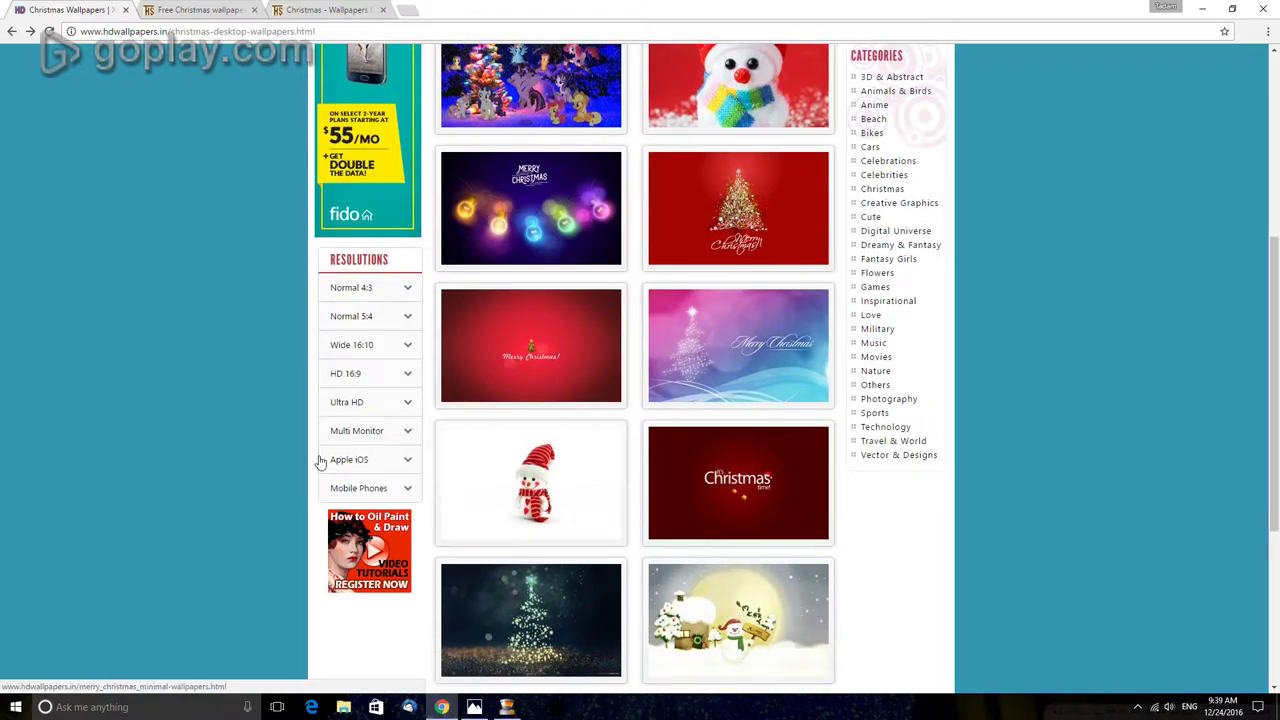
- List the site's wallpapers in the HD 16:9 resolution 1920x1080 Full HD
double_click(360, 258)
left_click(413, 268)
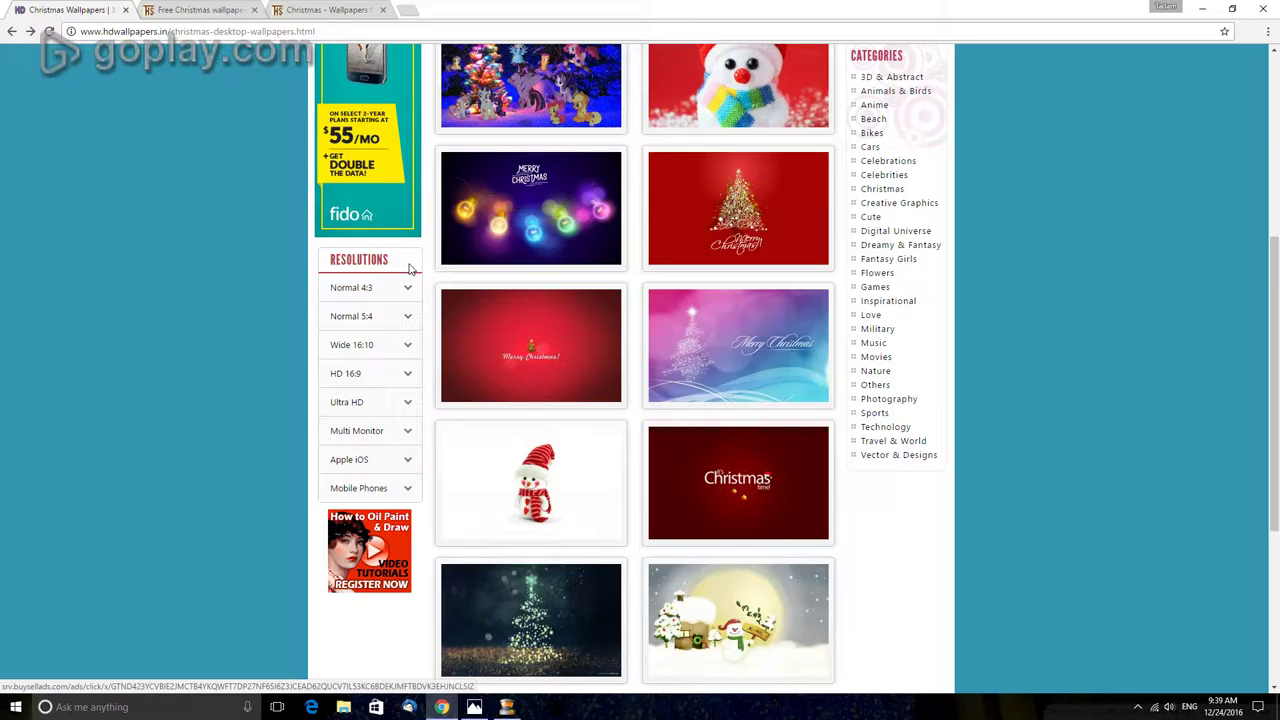
left_click(407, 378)
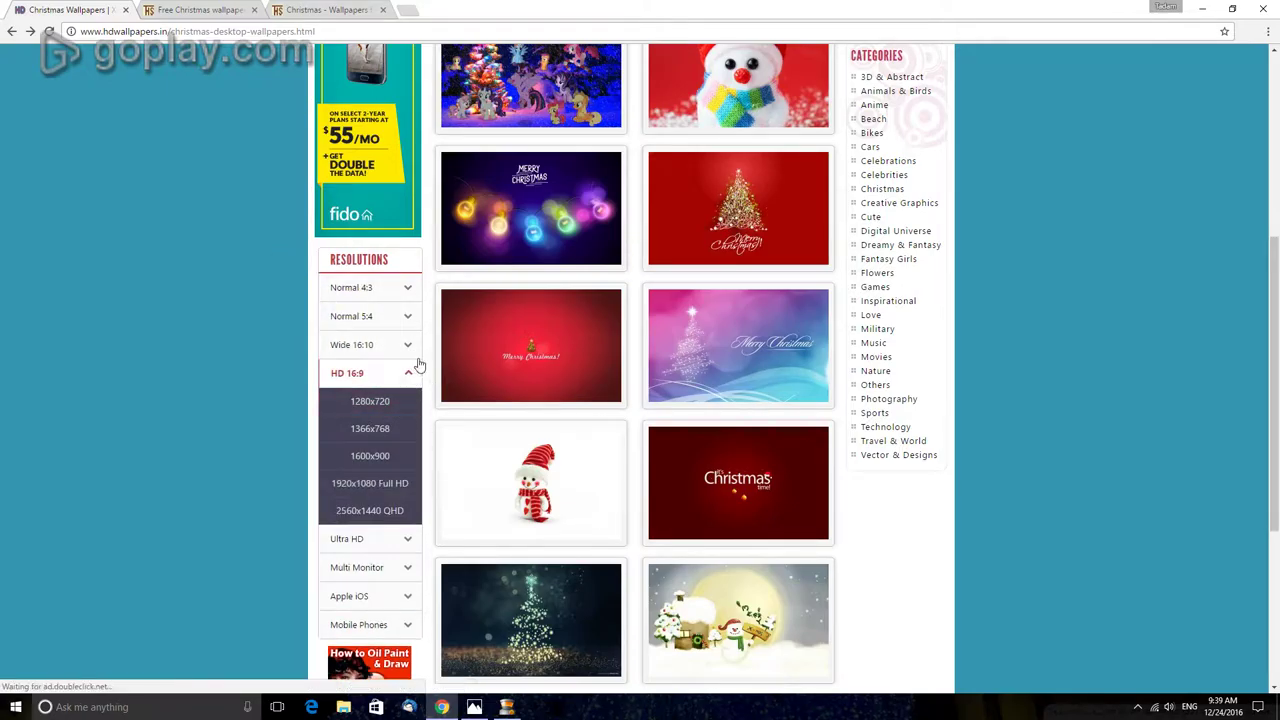
left_click(408, 376)
left_click(407, 375)
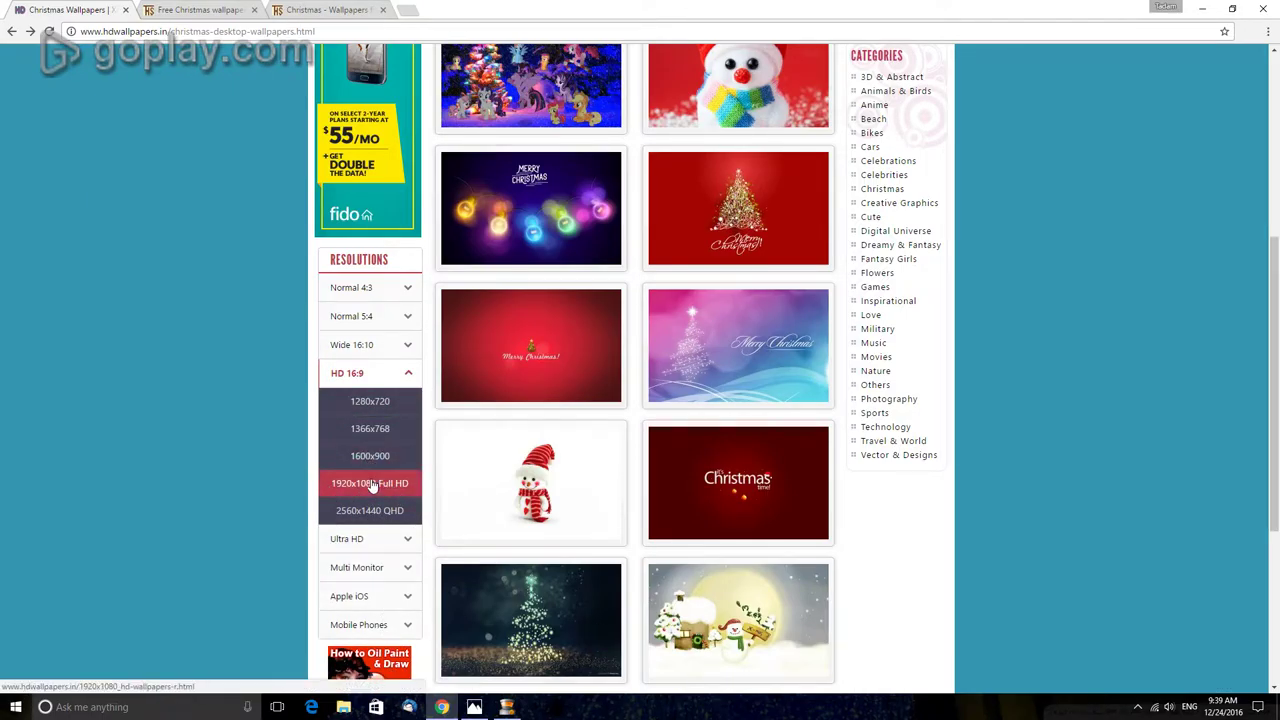
left_click(365, 484)
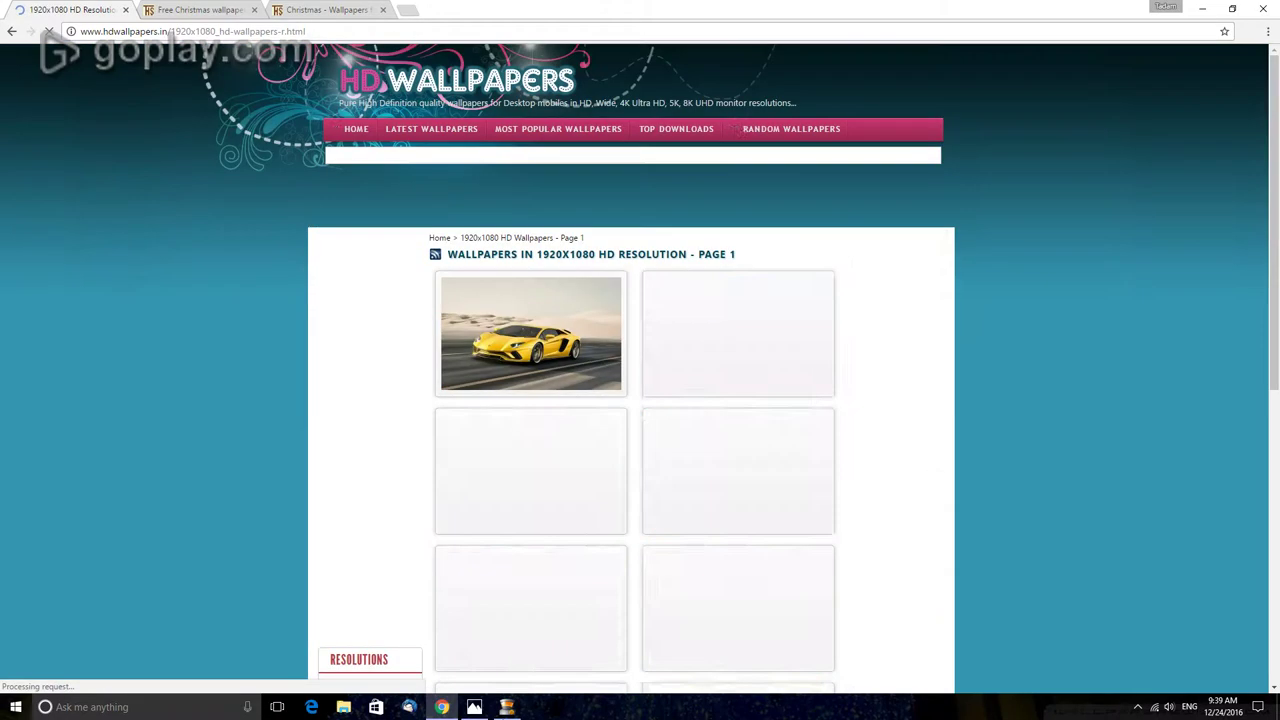
- Look through the first page of 1920x1080 wallpapers for Christmas pictures
scroll(1256, 207, "down", 3)
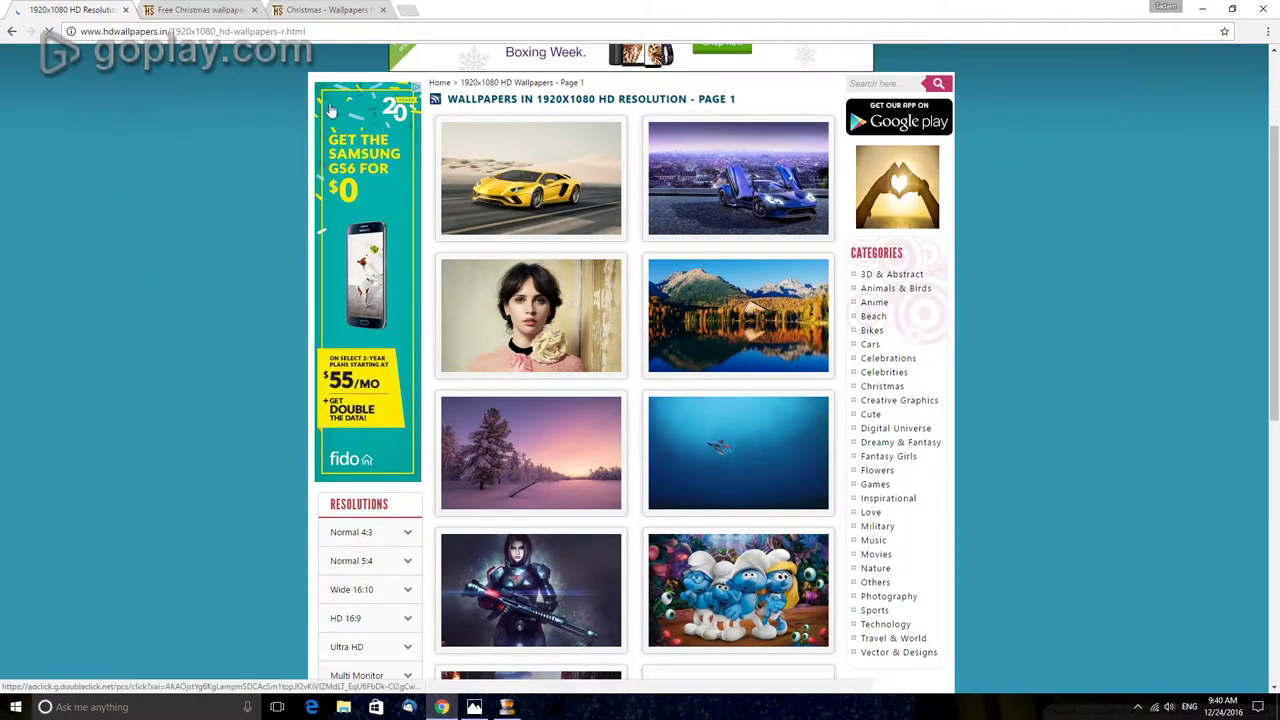
scroll(263, 100, "down", 2)
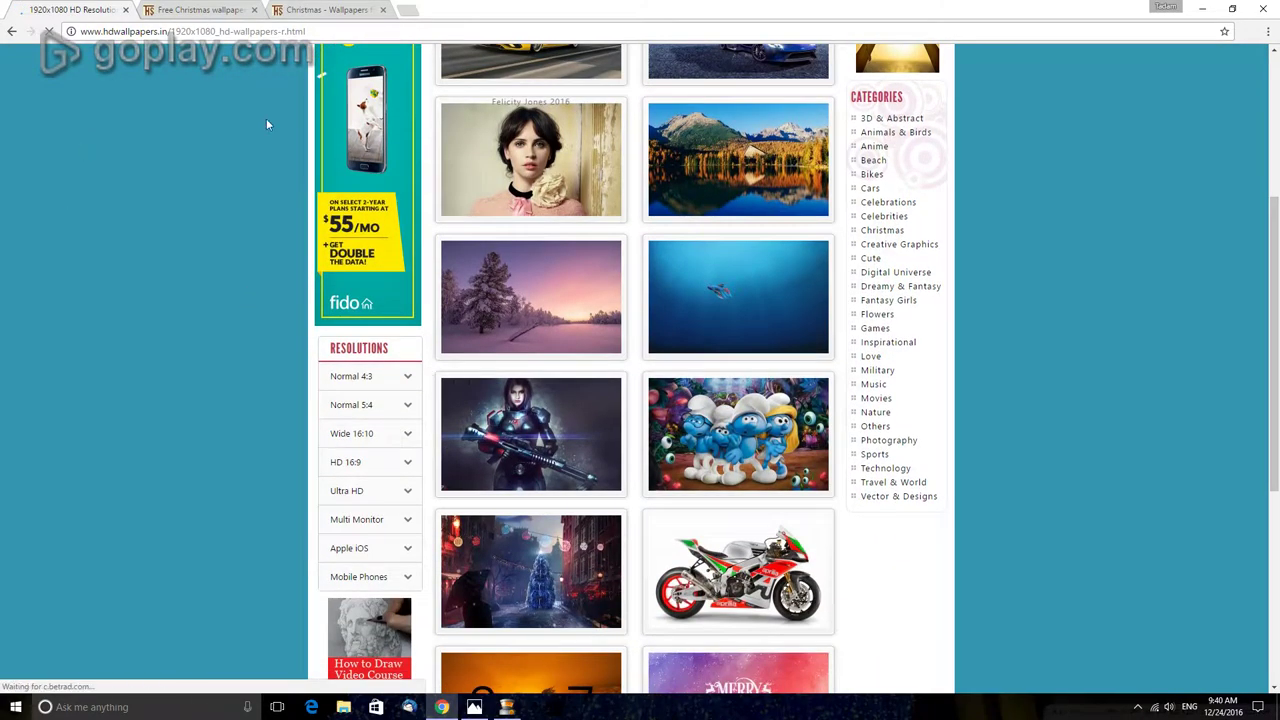
scroll(16, 463, "down", 2)
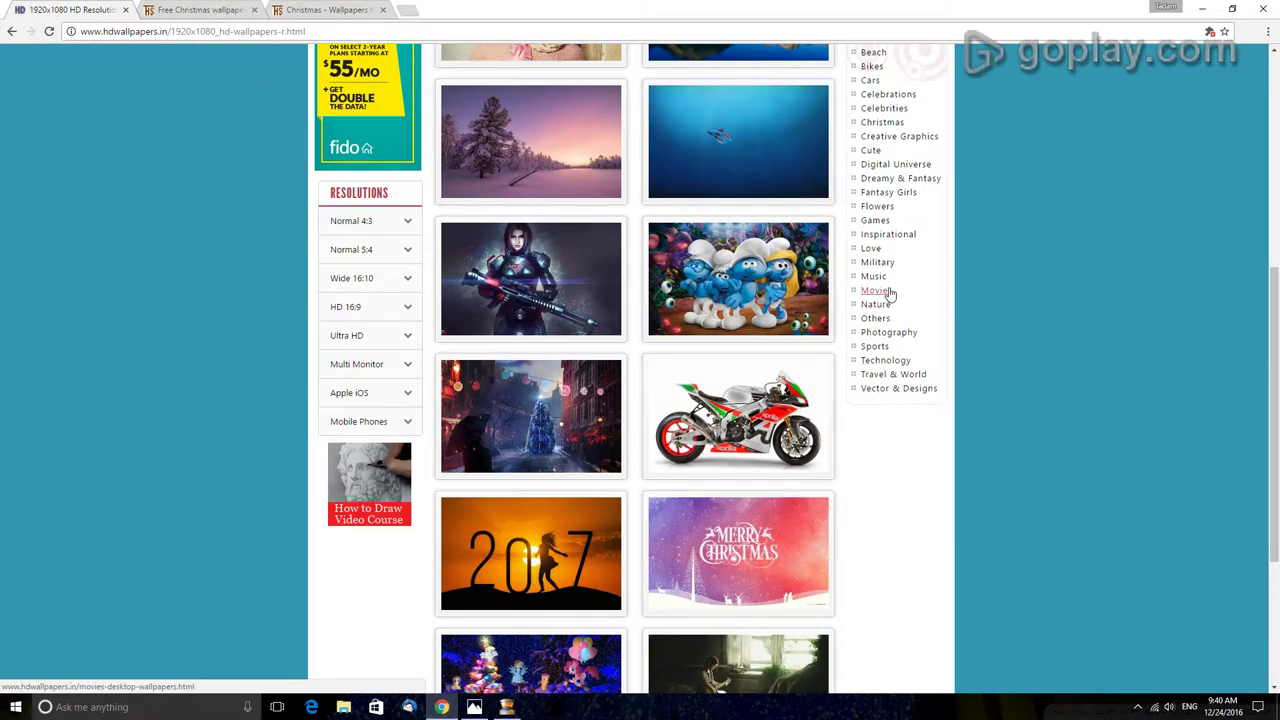
scroll(557, 349, "down", 3)
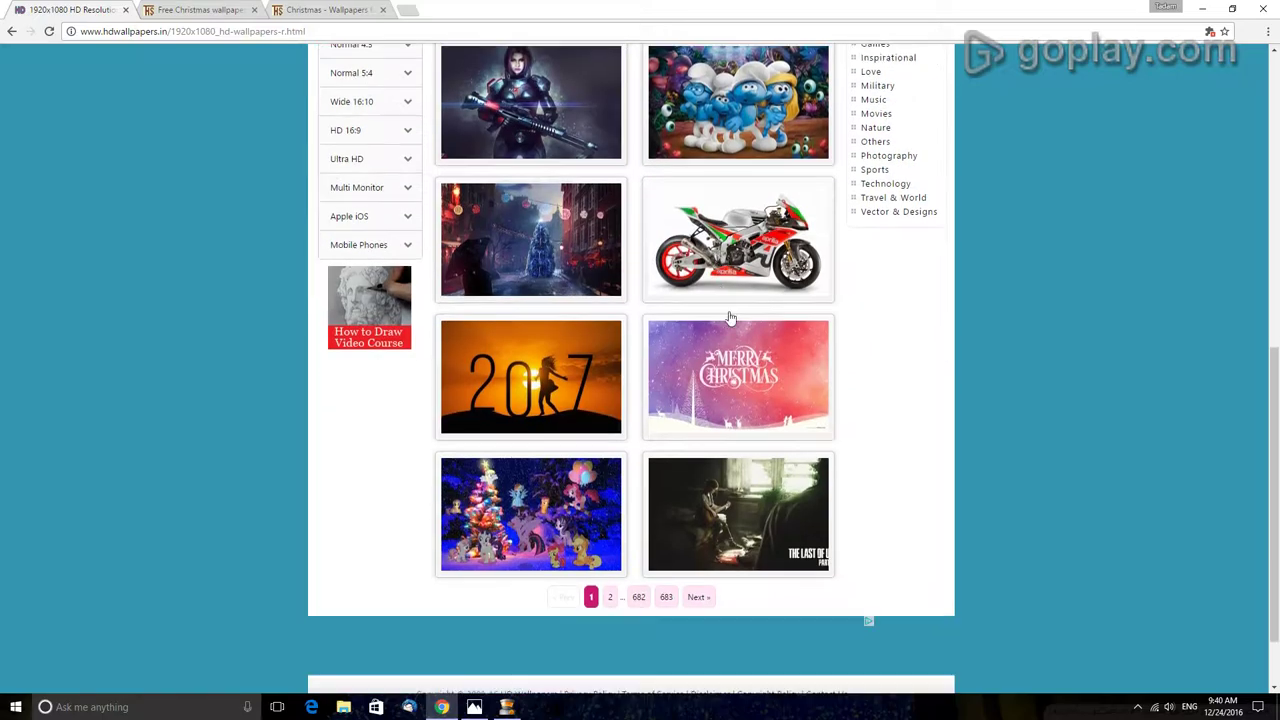
scroll(737, 470, "up", 3)
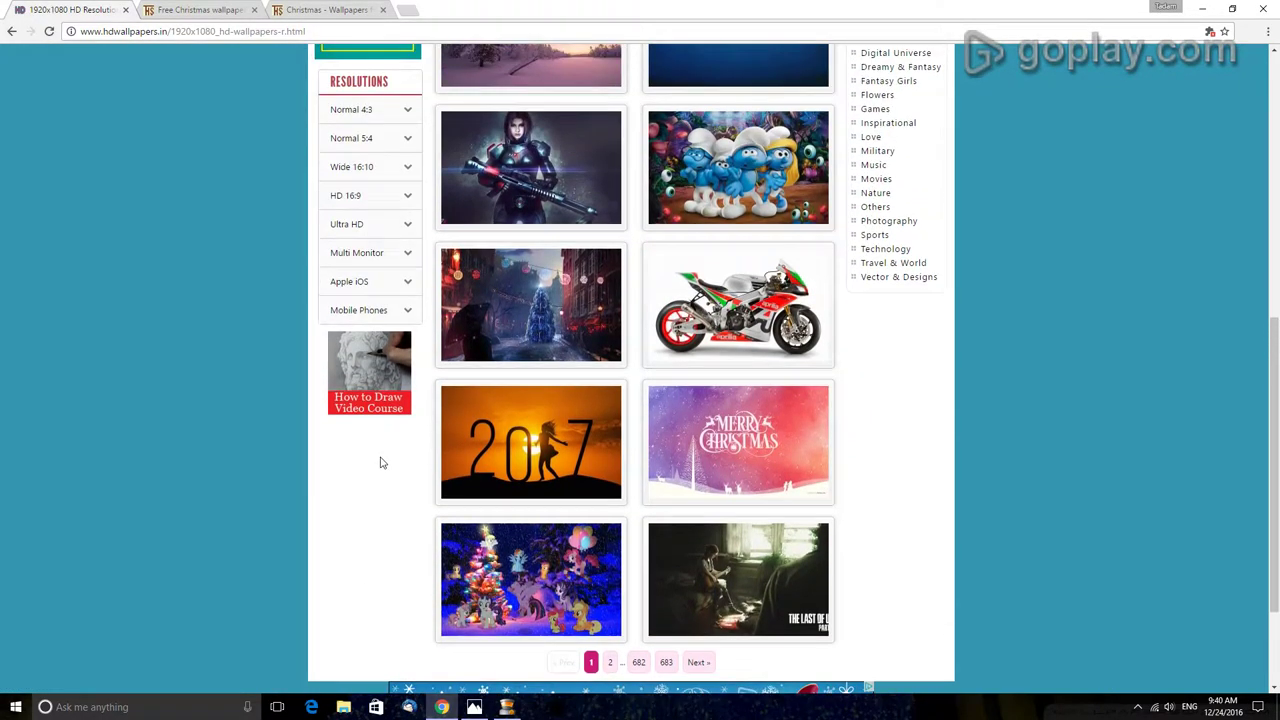
scroll(737, 470, "up", 1)
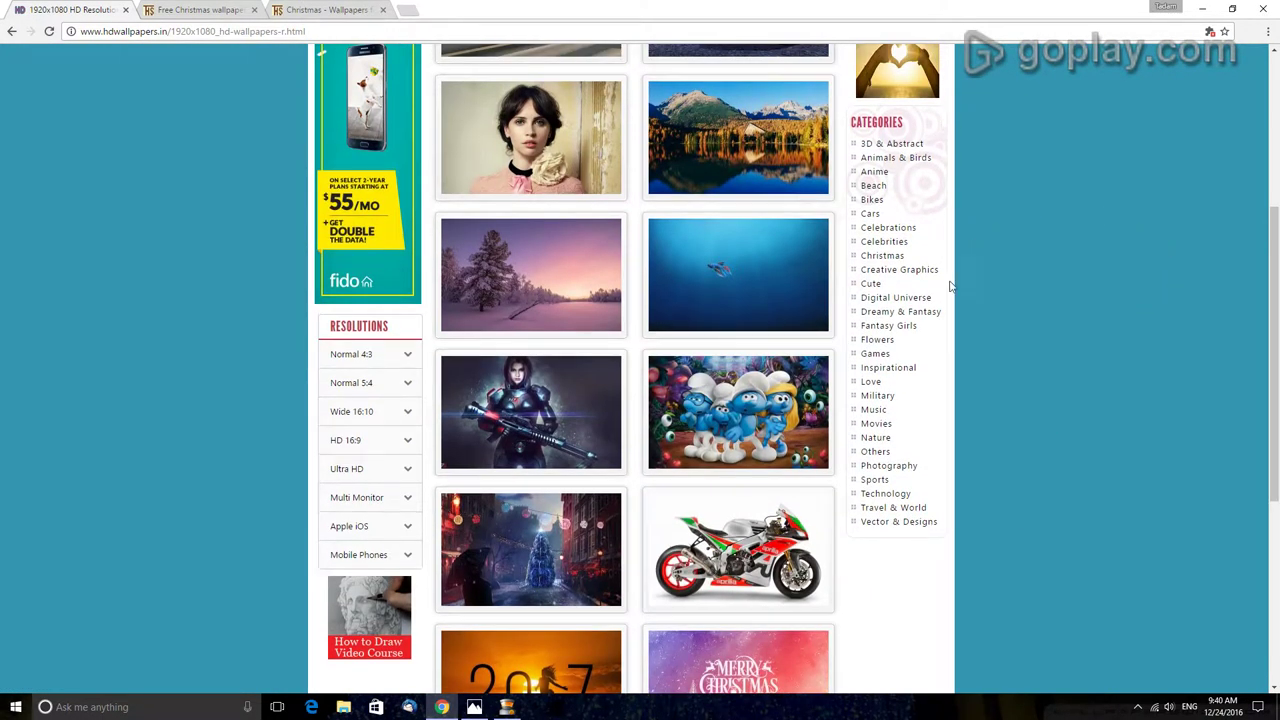
scroll(660, 450, "up", 2)
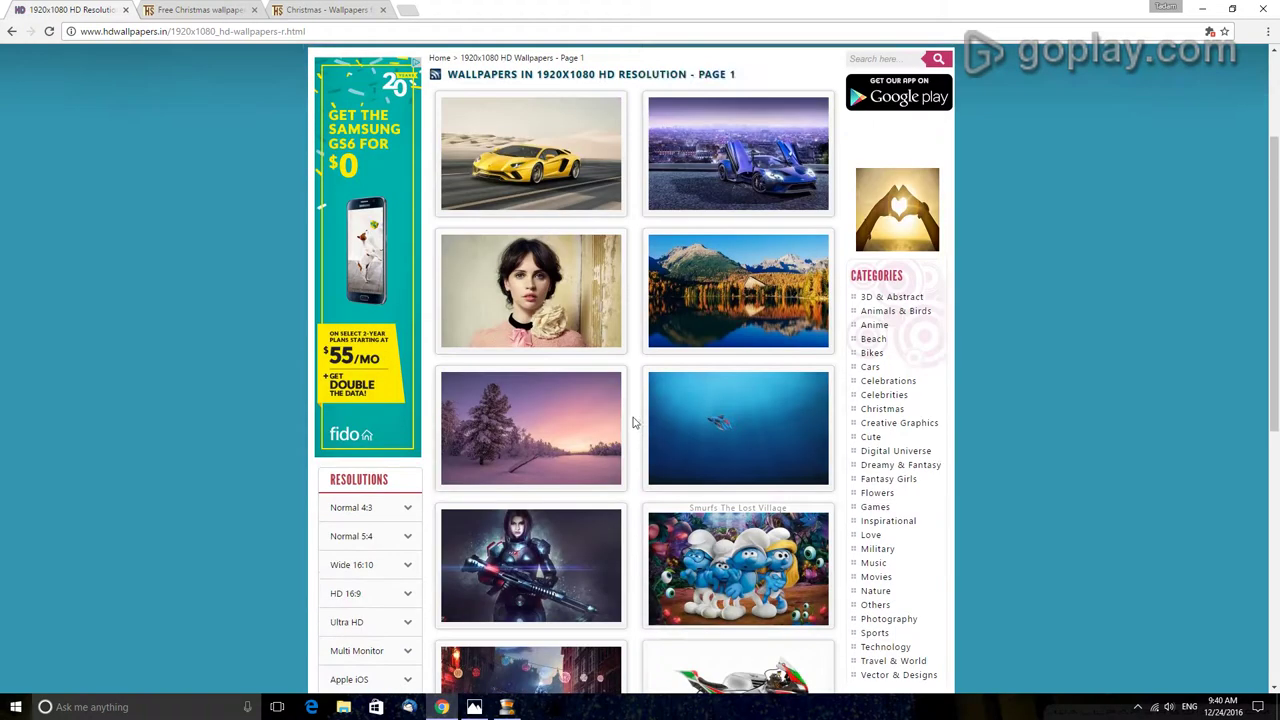
scroll(632, 422, "up", 1)
scroll(600, 420, "down", 2)
scroll(558, 418, "down", 2)
scroll(558, 418, "up", 5)
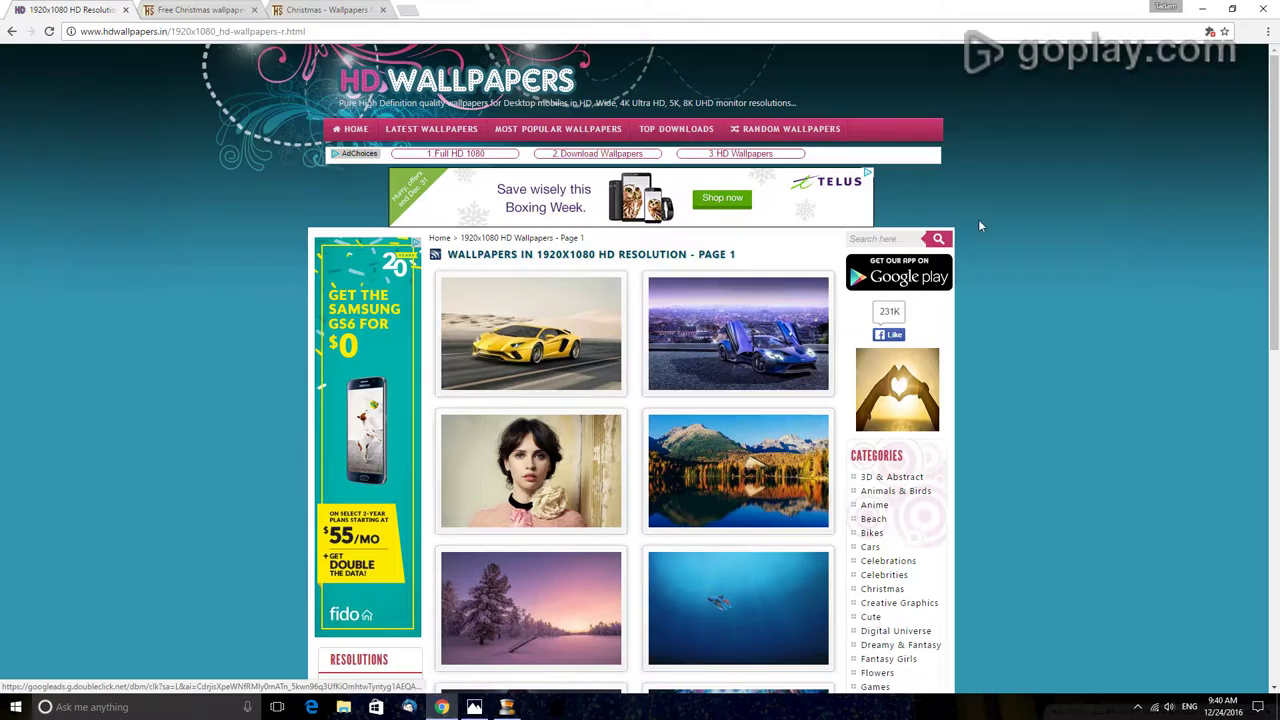
- Search the wallpaper site for "christmas" and open the 2015 Christmas New Year wallpaper from the results
left_click(870, 239)
type("christmas")
key("Return")
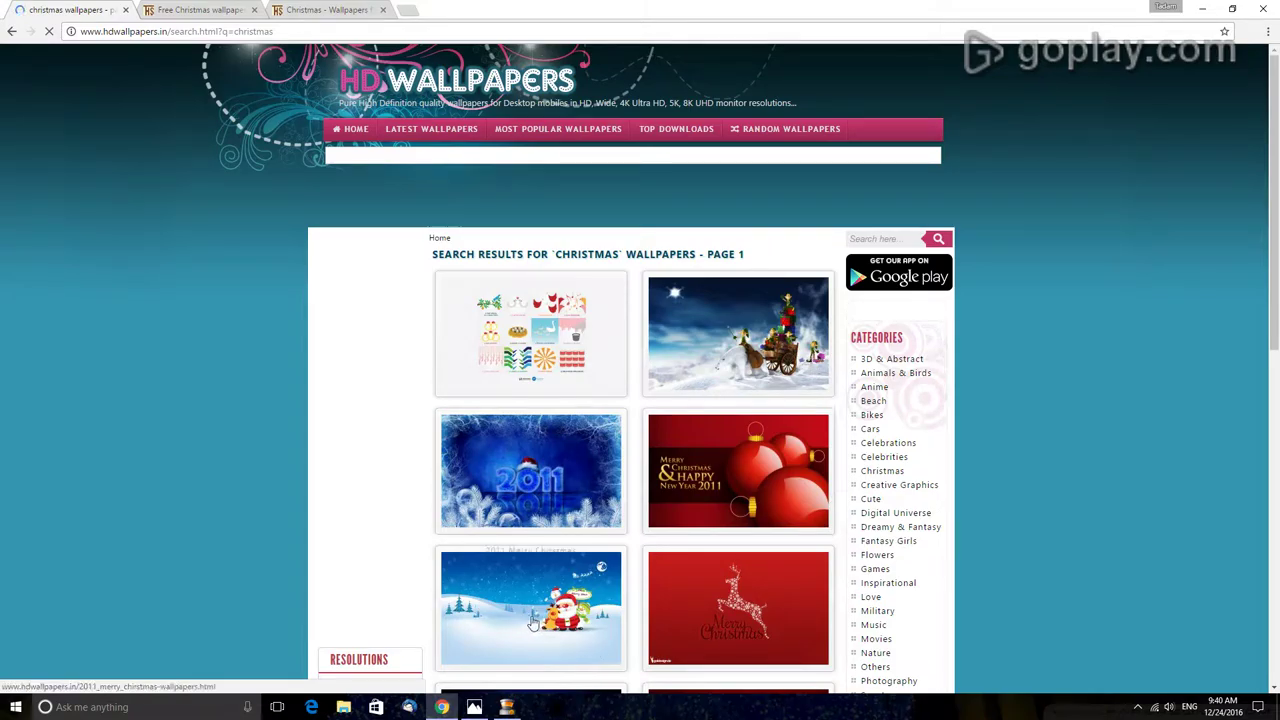
scroll(684, 343, "down", 2)
scroll(684, 343, "down", 2)
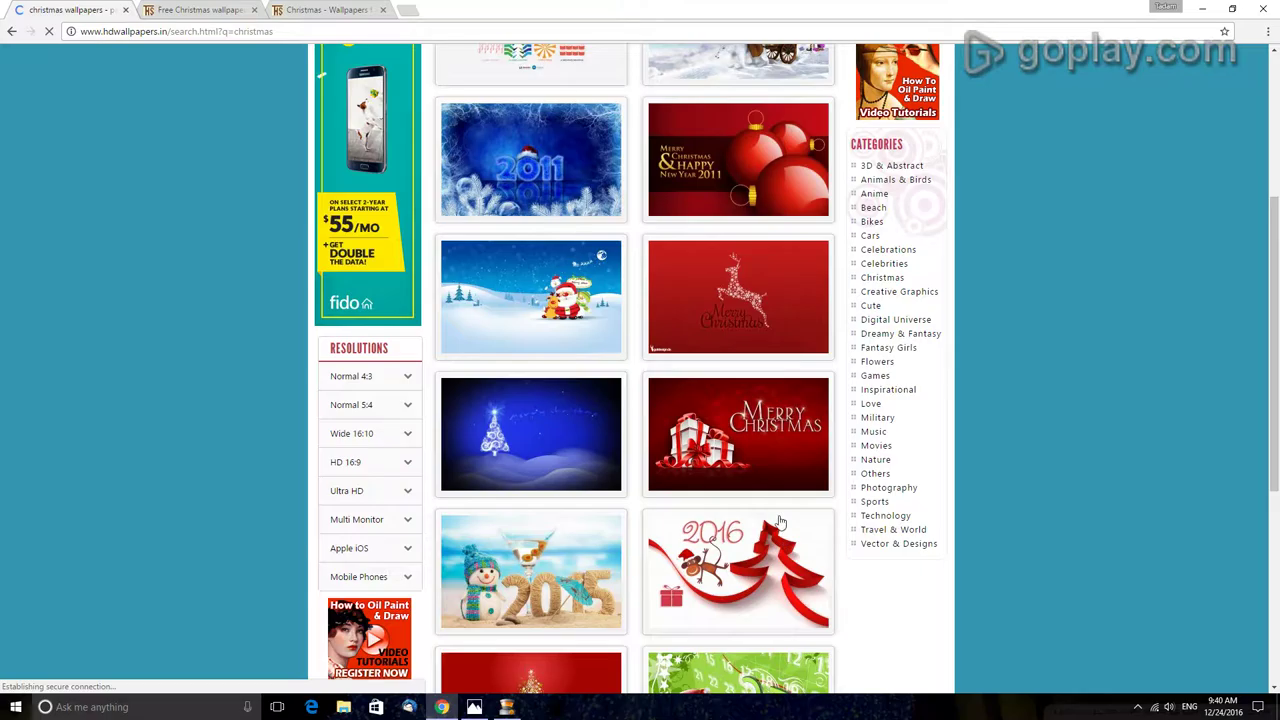
scroll(781, 522, "down", 2)
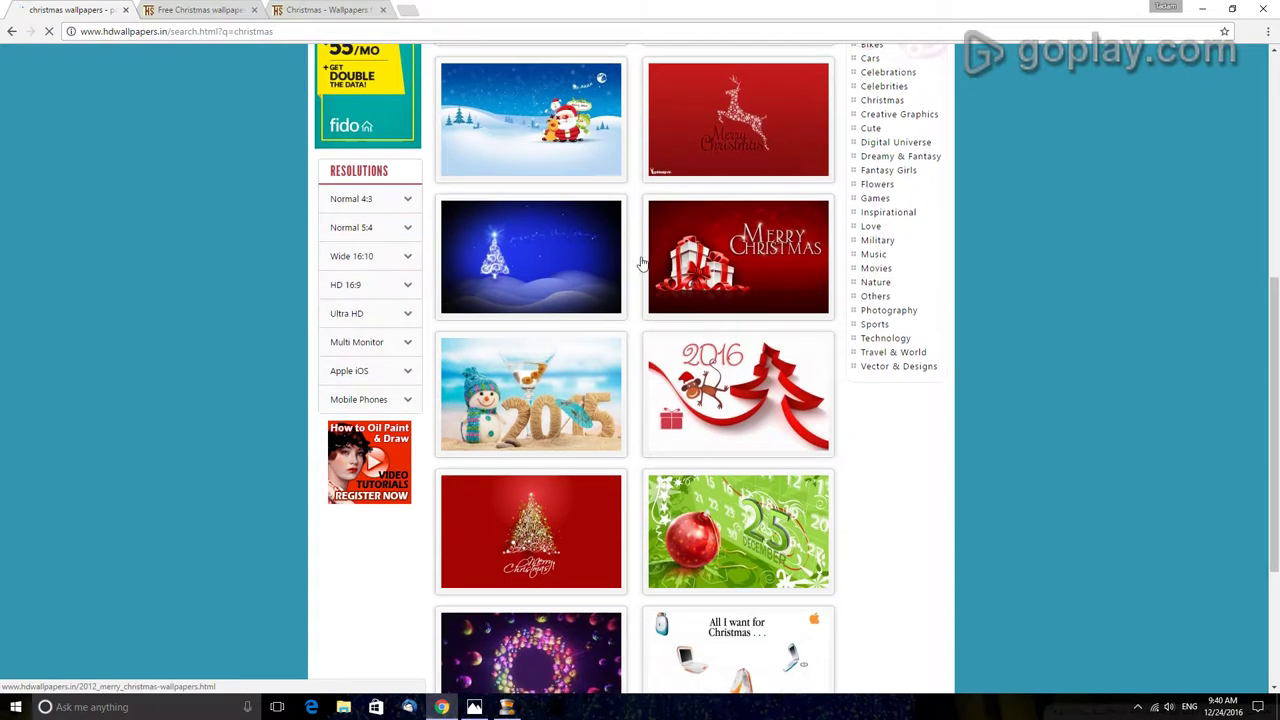
scroll(630, 264, "down", 2)
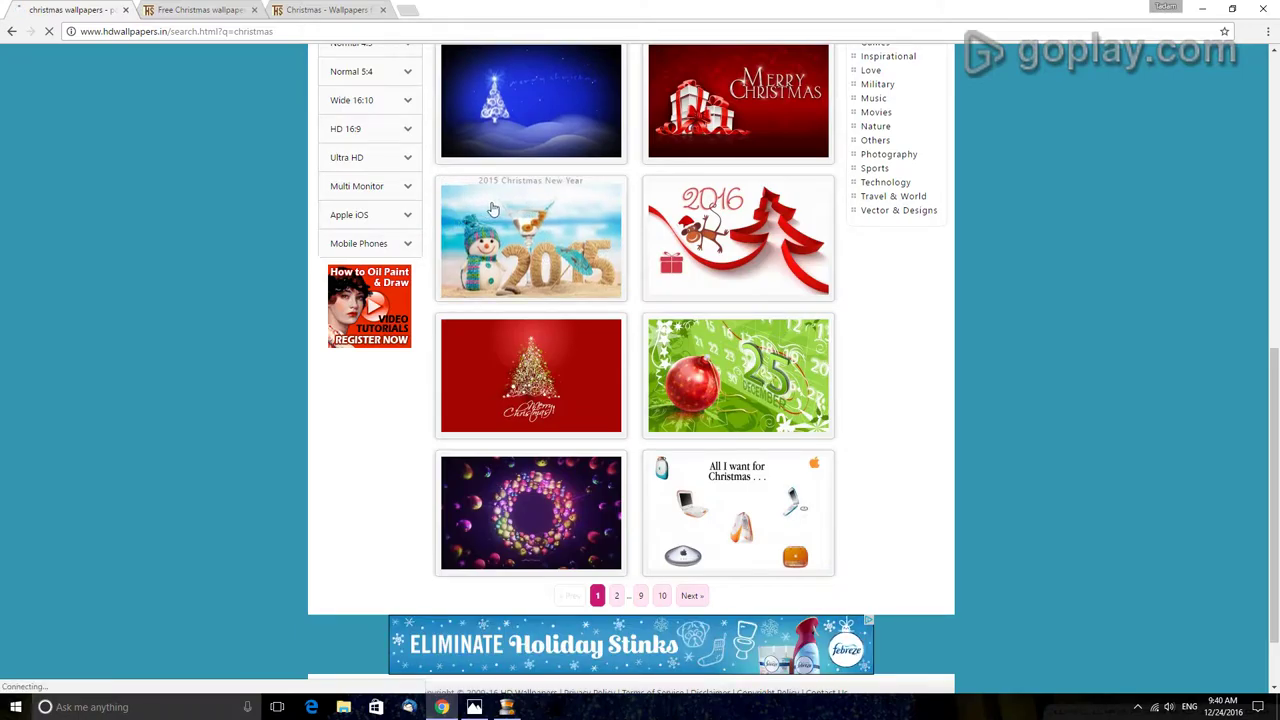
right_click(520, 274)
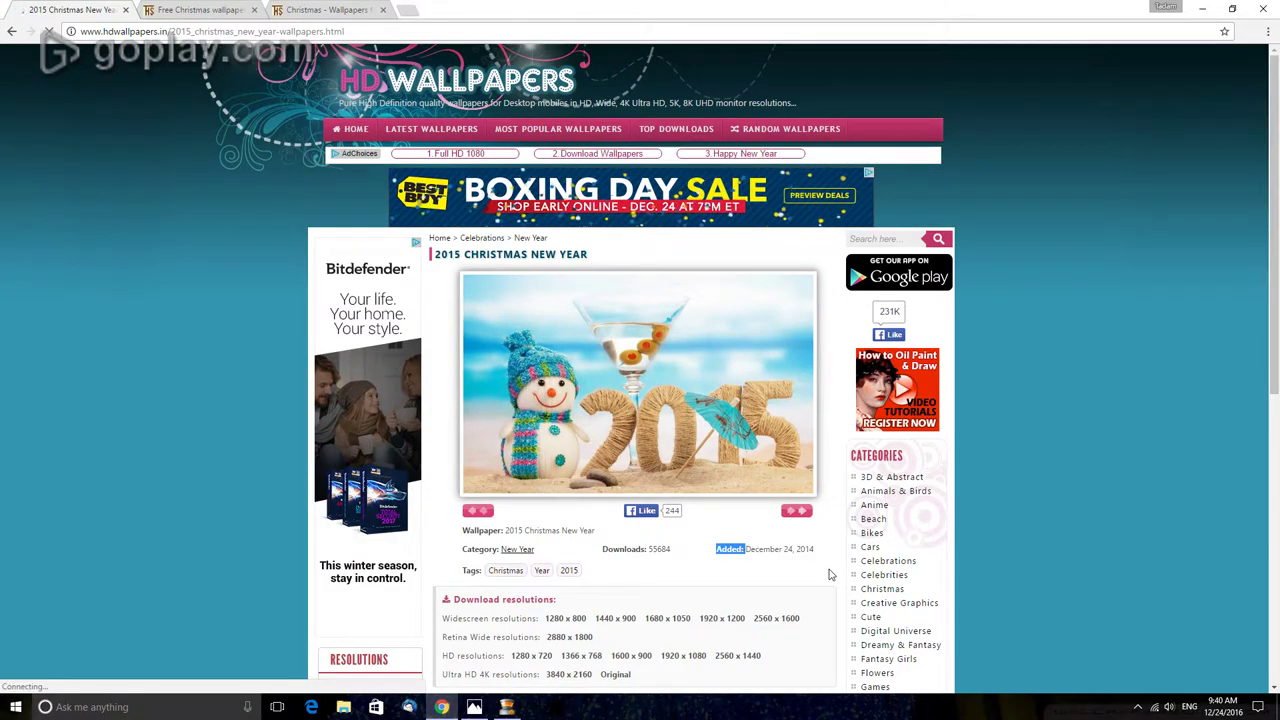
- Download the 2015 Christmas New Year wallpaper in the 1920 x 1080 HD resolution
mouse_move(795, 508)
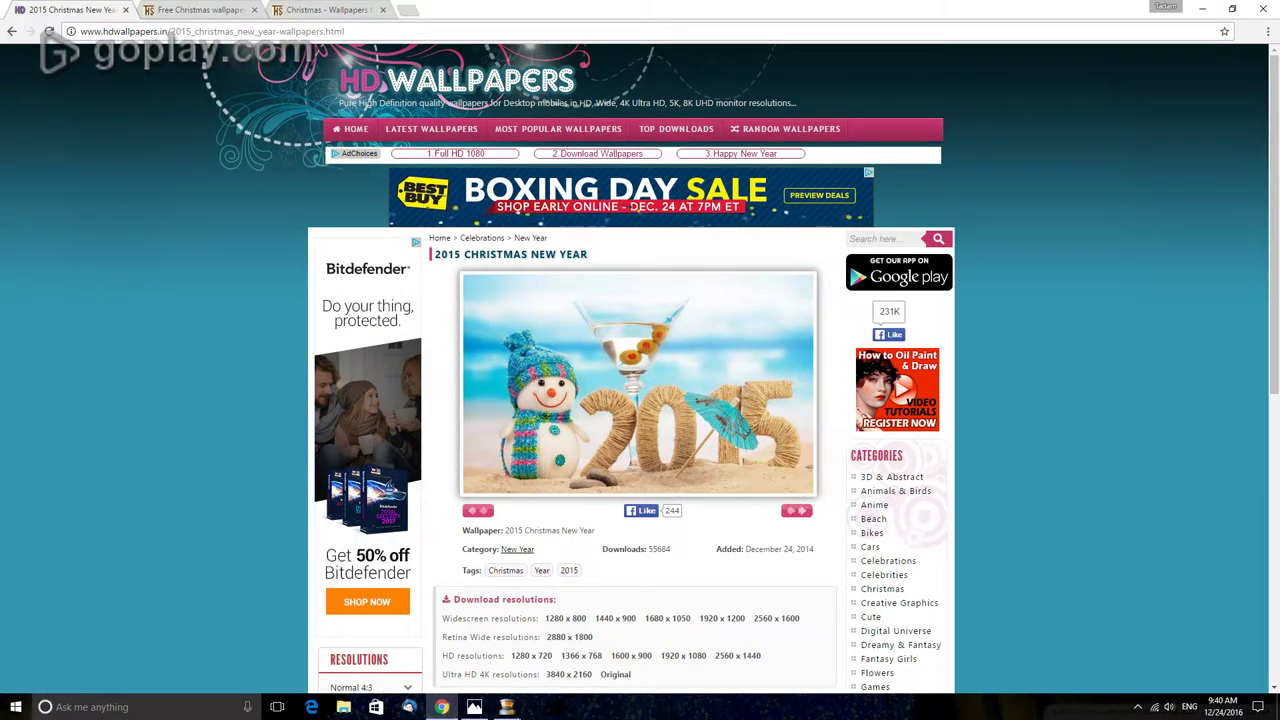
scroll(712, 497, "down", 2)
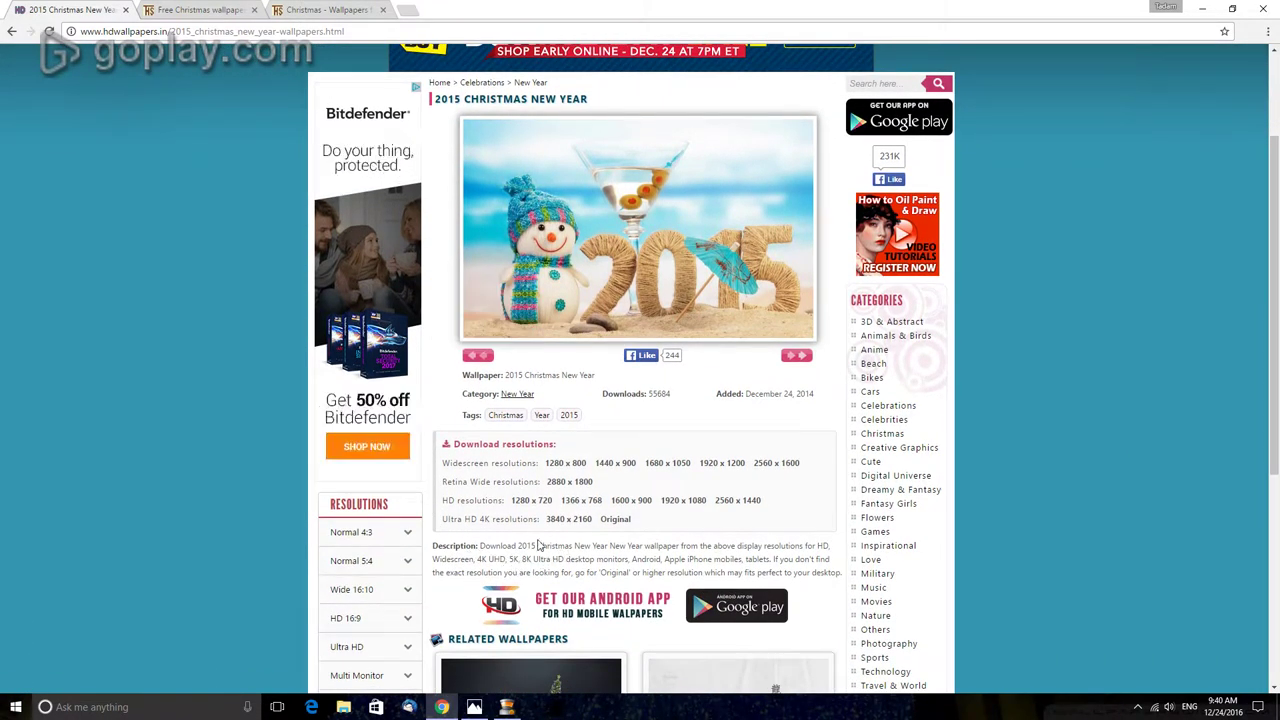
left_click_drag(476, 547, 773, 548)
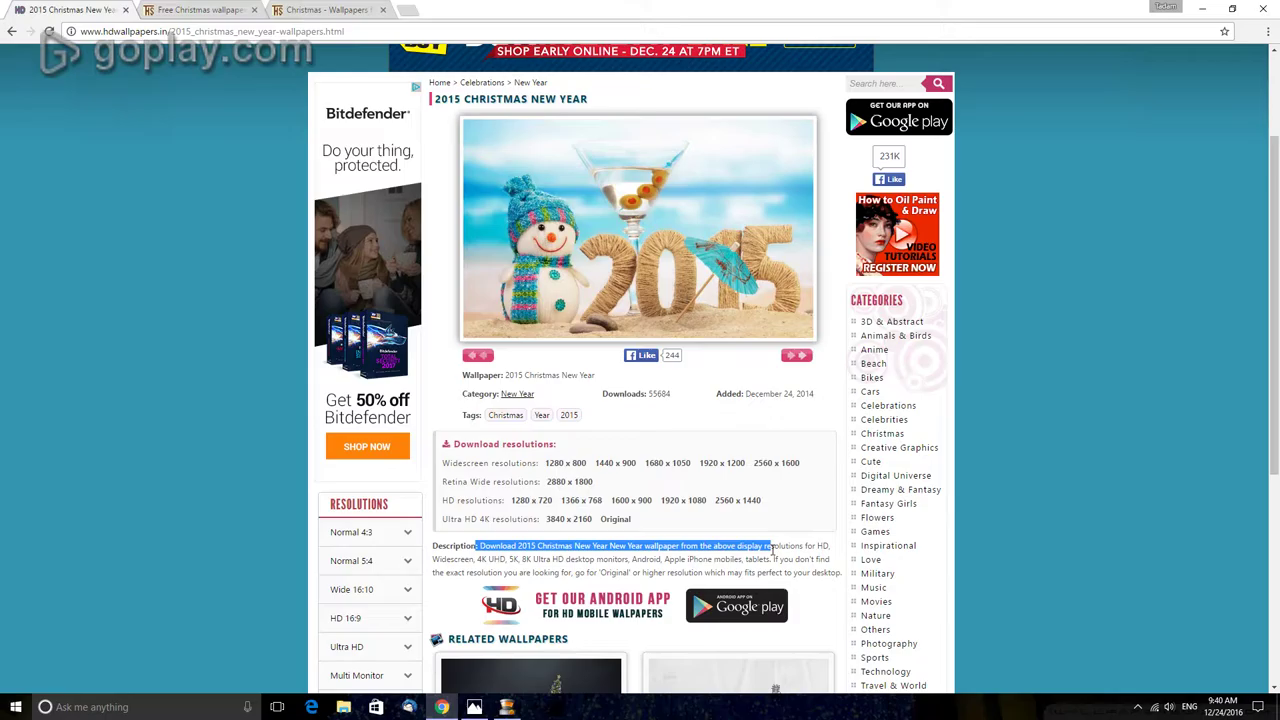
left_click(821, 598)
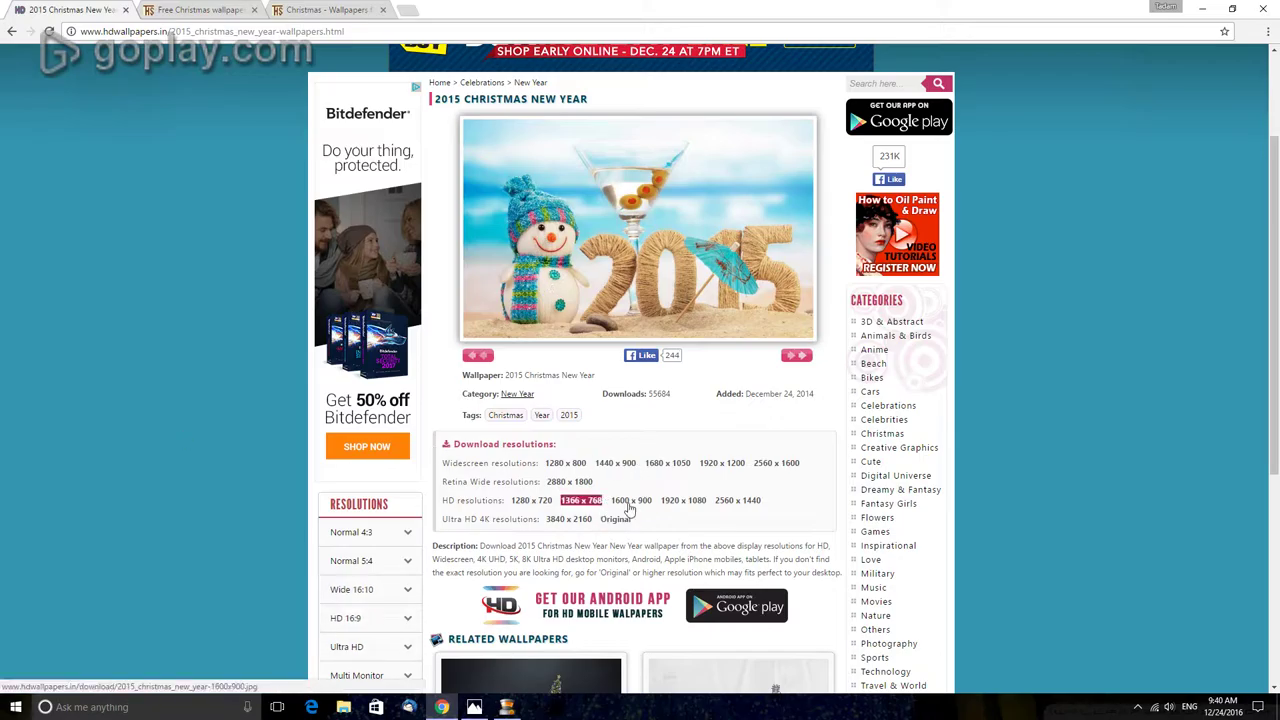
left_click(697, 509)
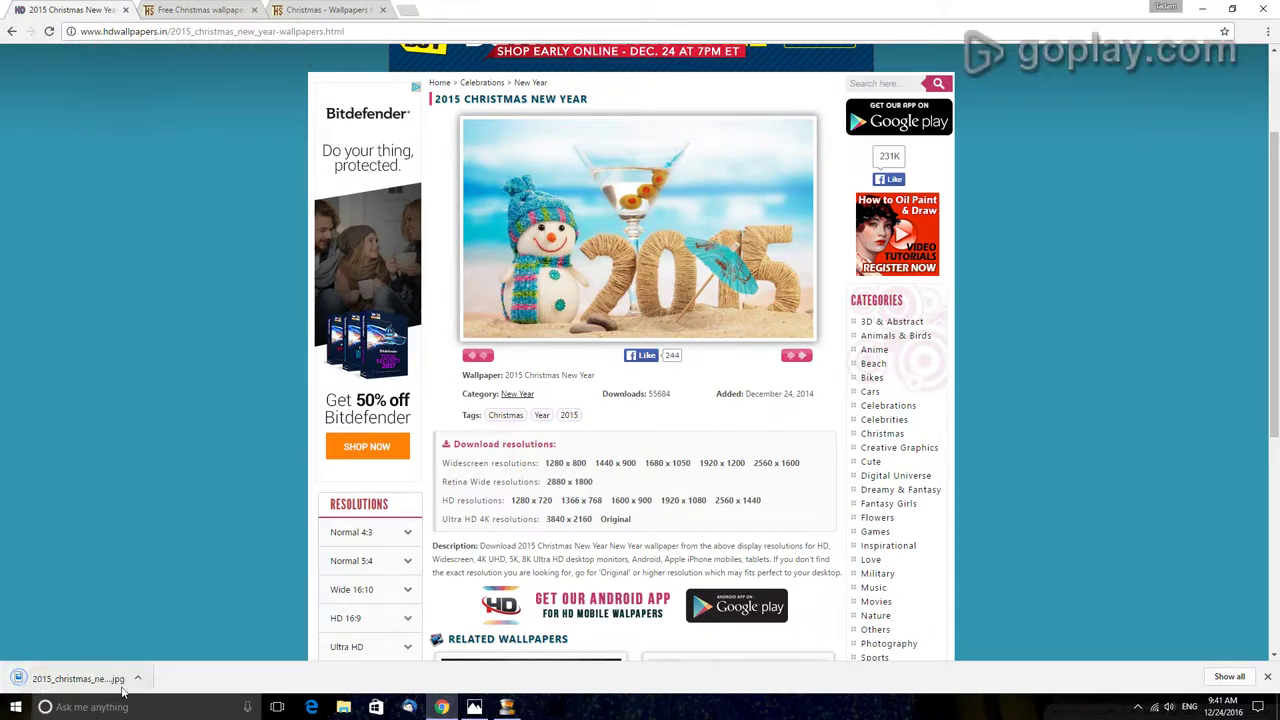
- Place the downloaded wallpaper image on an empty area of the desktop and minimise the browser window
left_click(1236, 11)
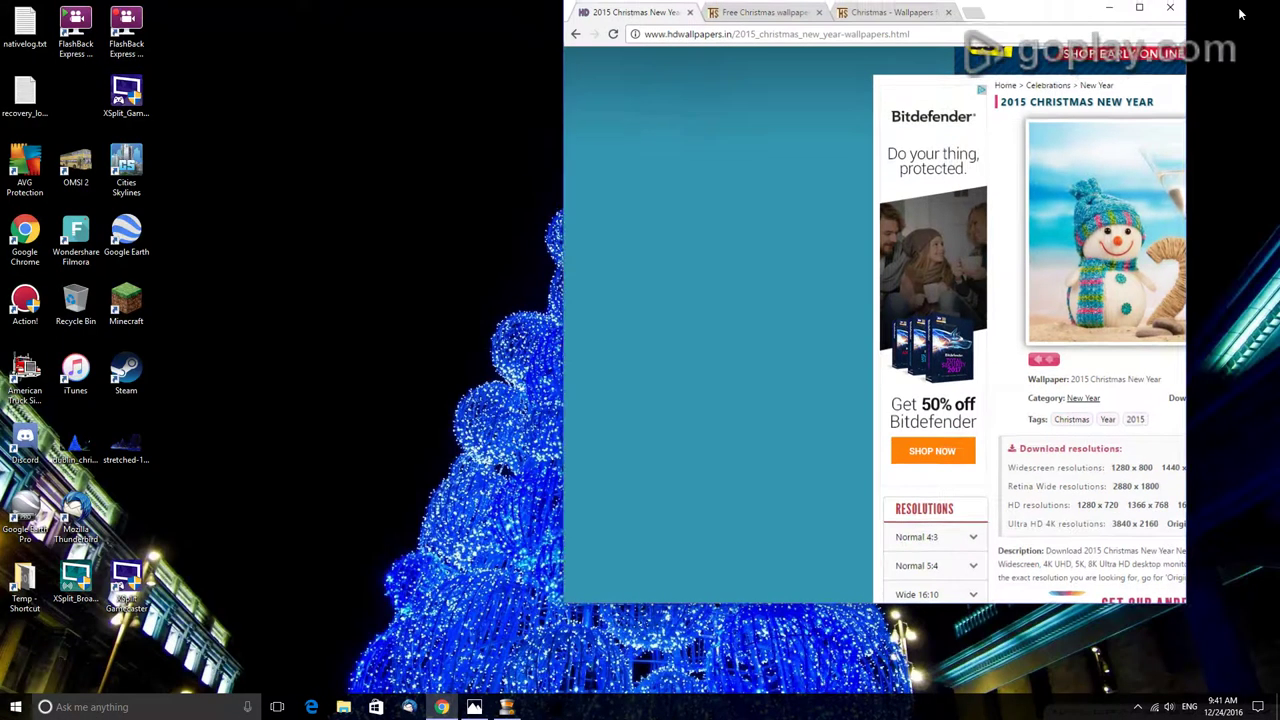
left_click_drag(668, 592, 380, 385)
left_click(1112, 12)
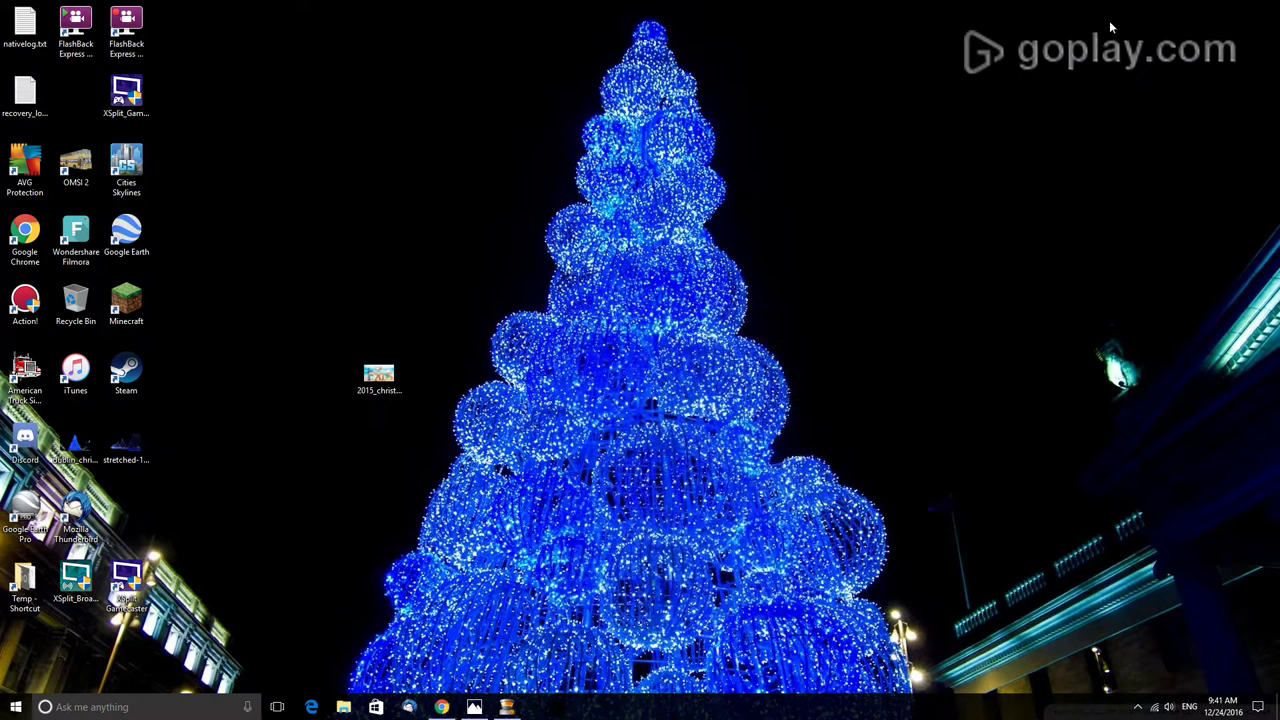
left_click_drag(377, 398, 480, 398)
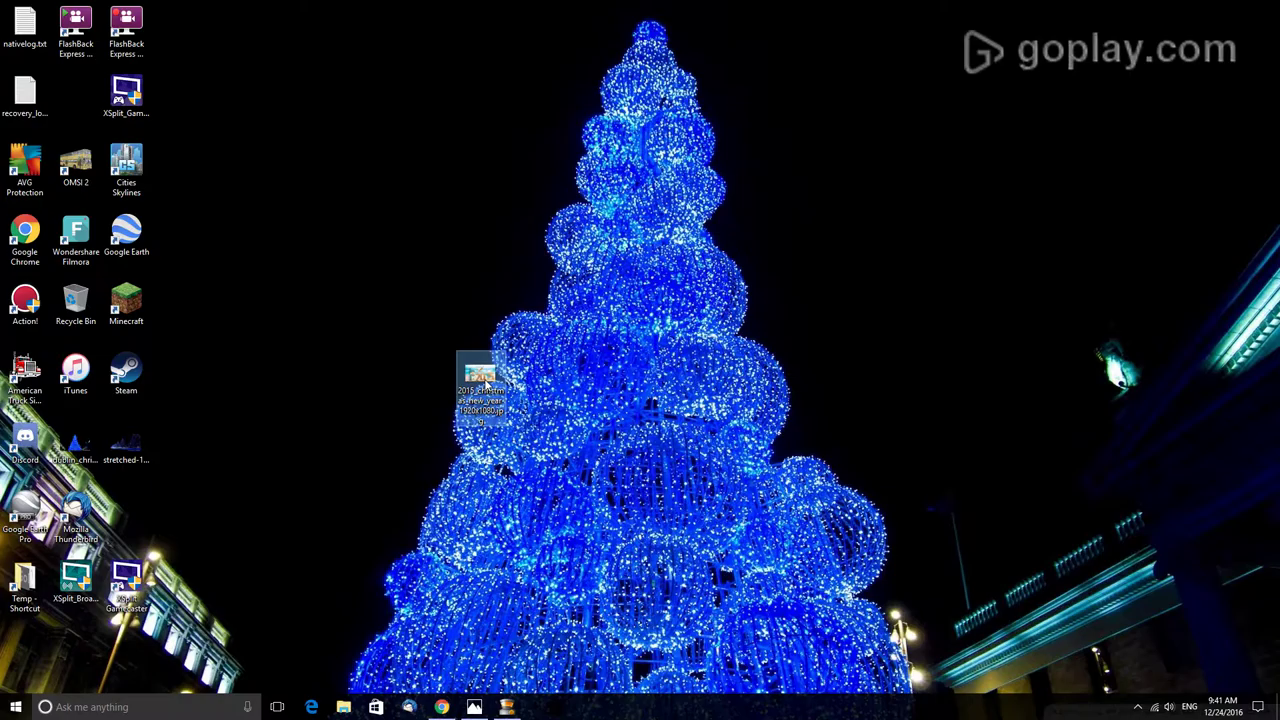
- Open the downloaded snowman wallpaper in Photos and set it as the desktop background
key("Return")
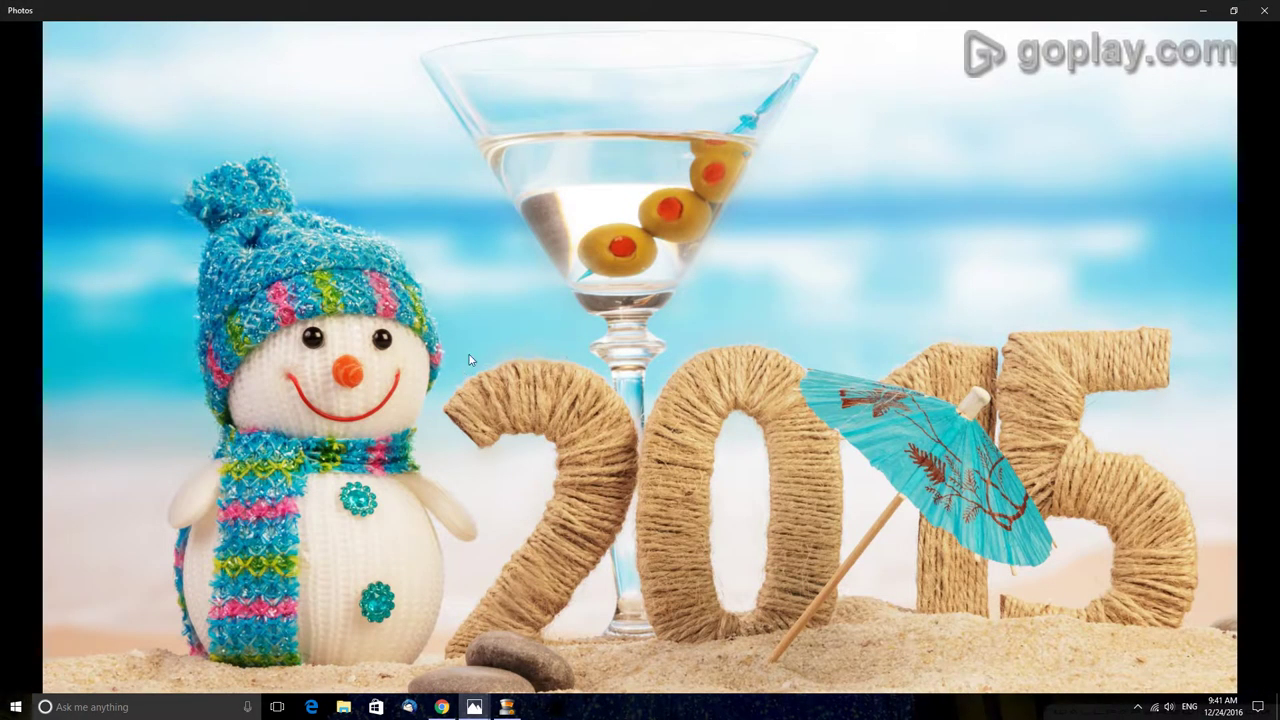
right_click(659, 276)
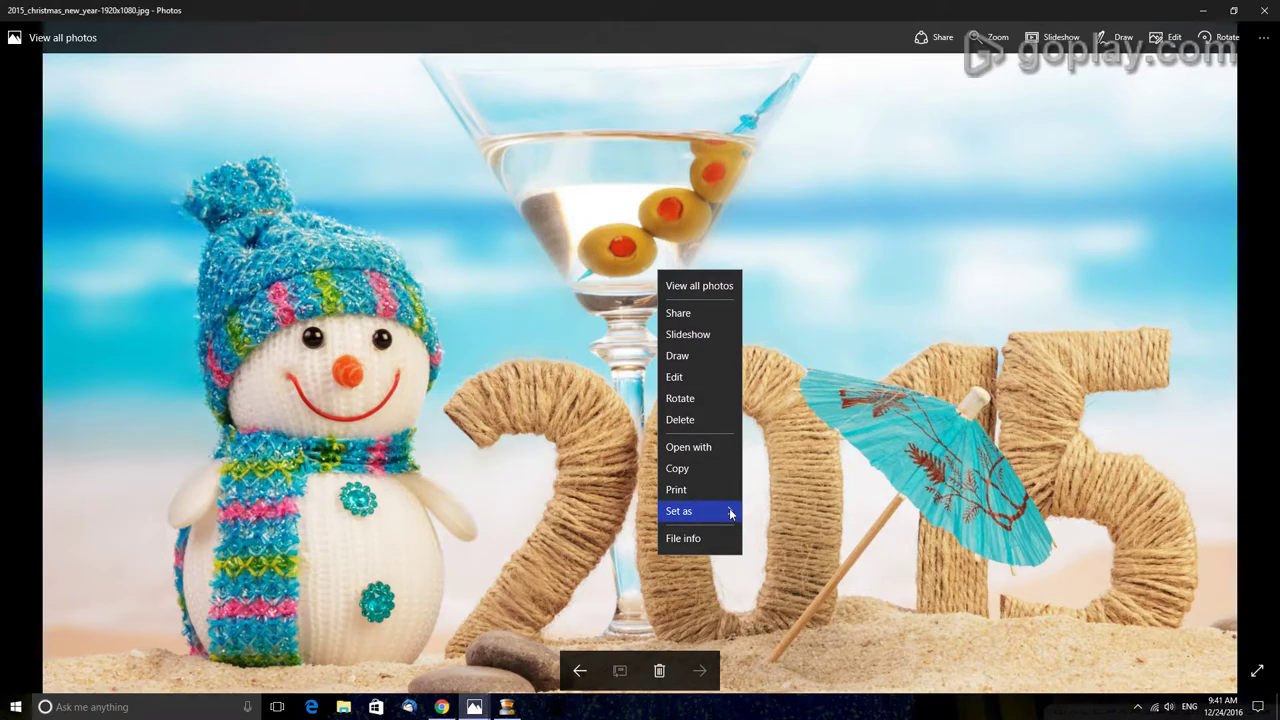
mouse_move(731, 513)
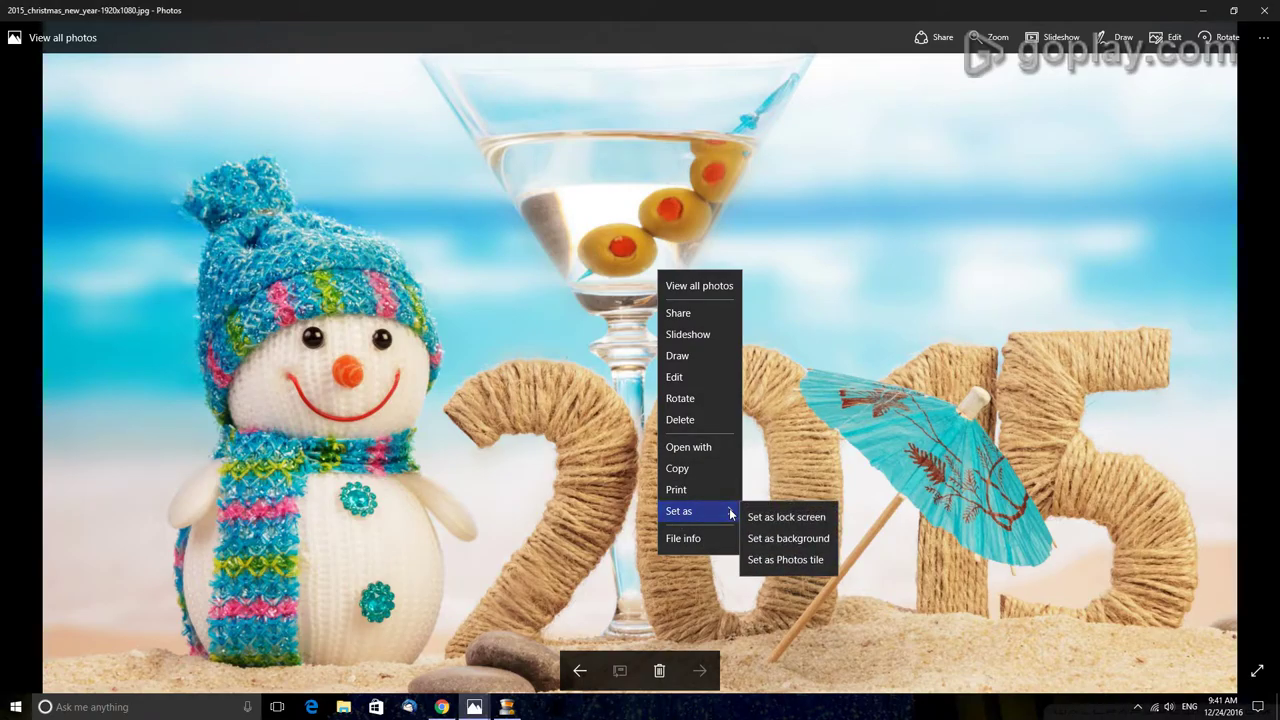
left_click(793, 547)
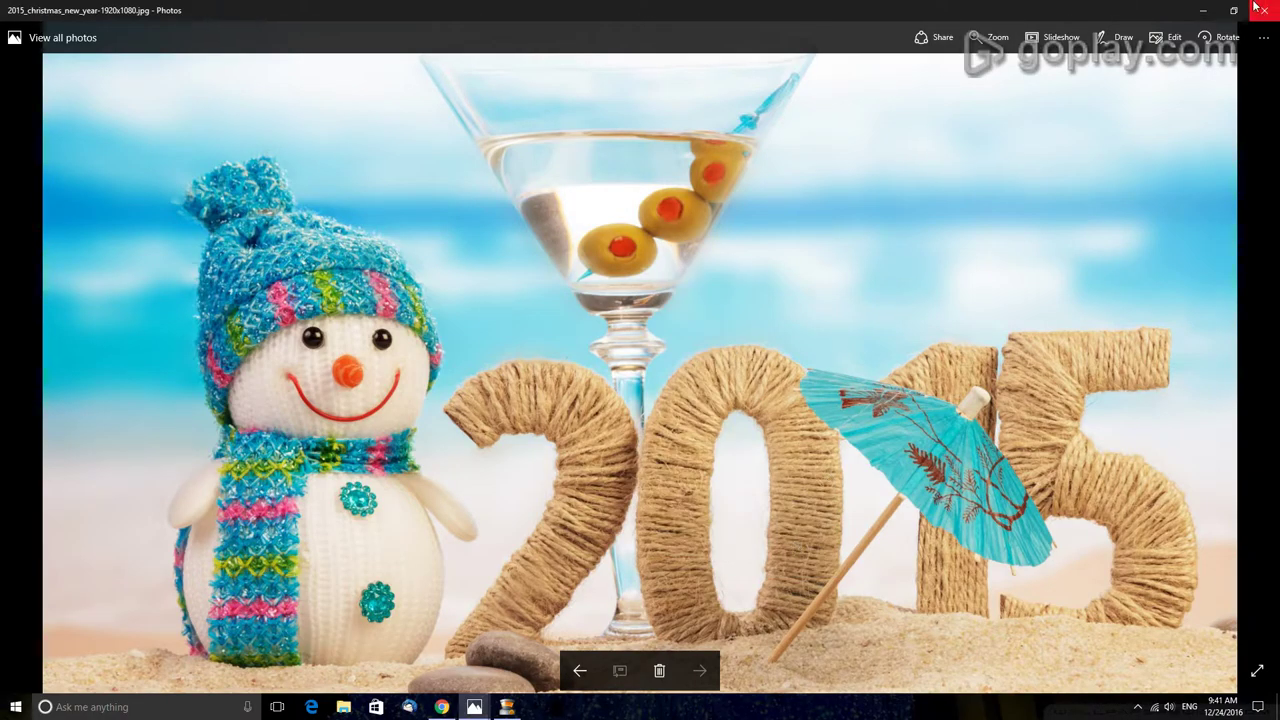
- Minimise the Photos window and delete the snowman wallpaper image from the desktop
left_click(1205, 8)
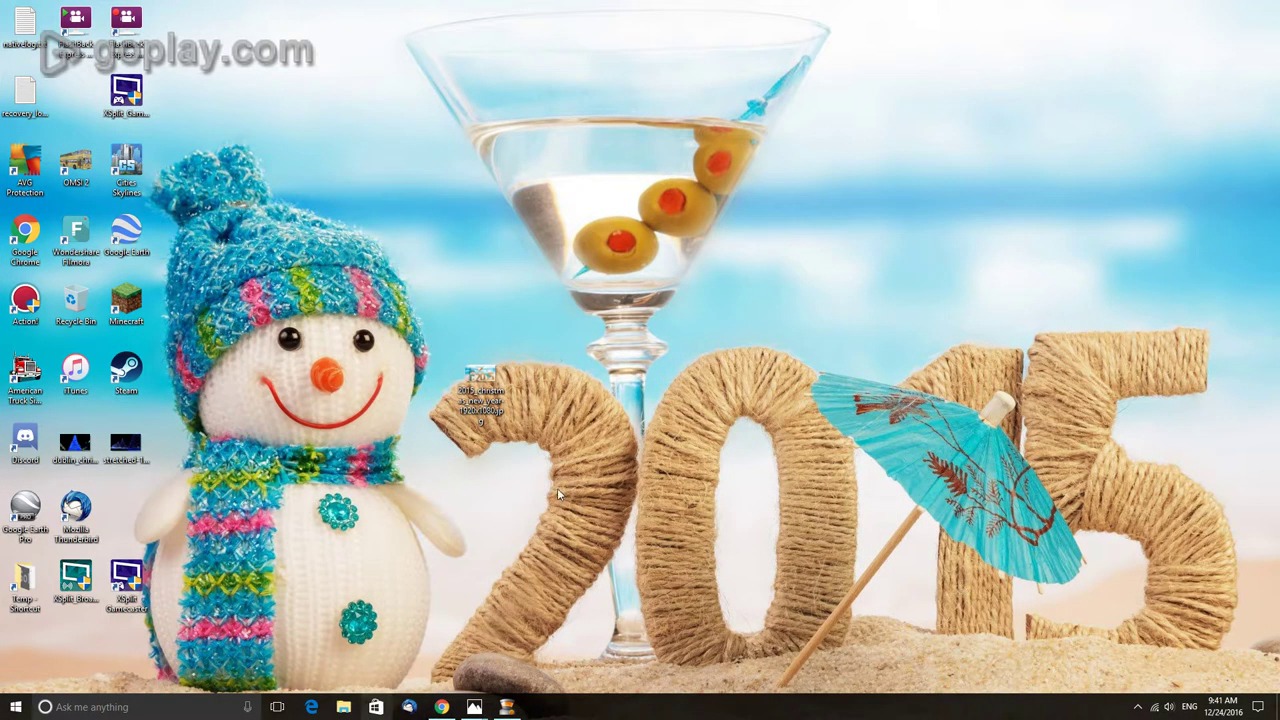
left_click_drag(478, 395, 158, 505)
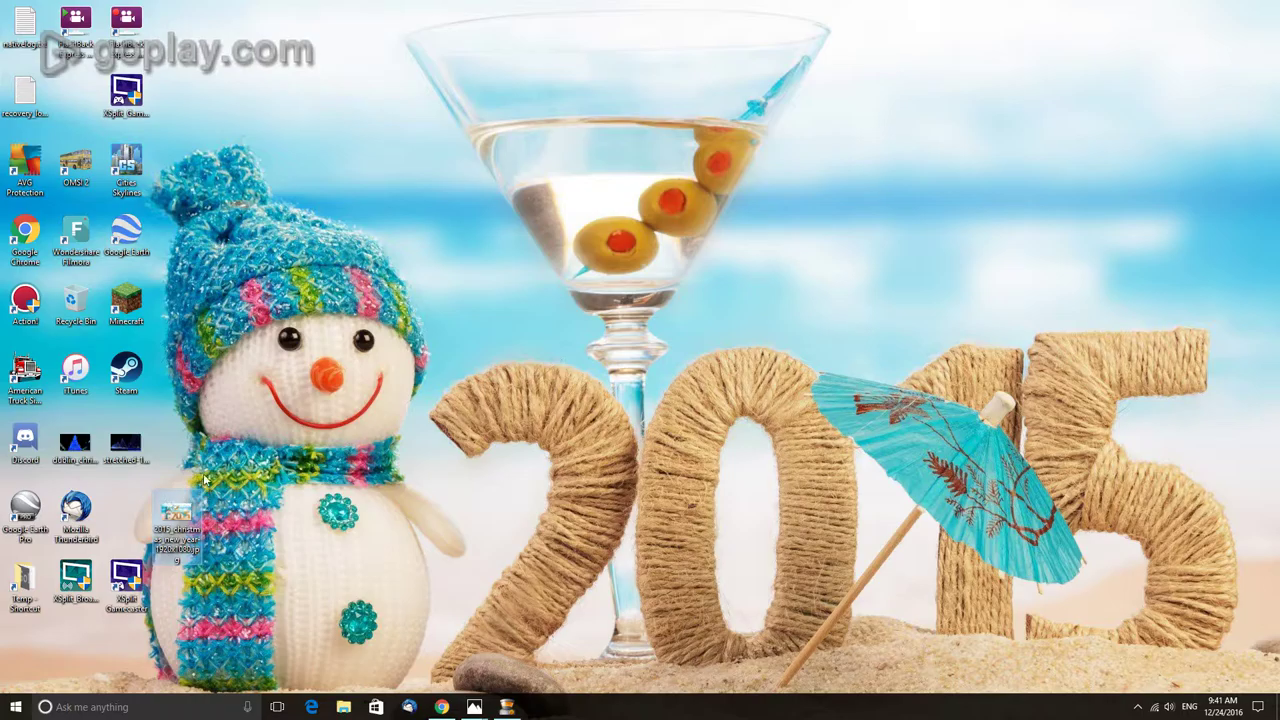
key("Delete")
- Switch to Chrome, maximise its window and return the TheHolidaySpot tab to the Google results for "christmas wallpapers"
left_click(441, 707)
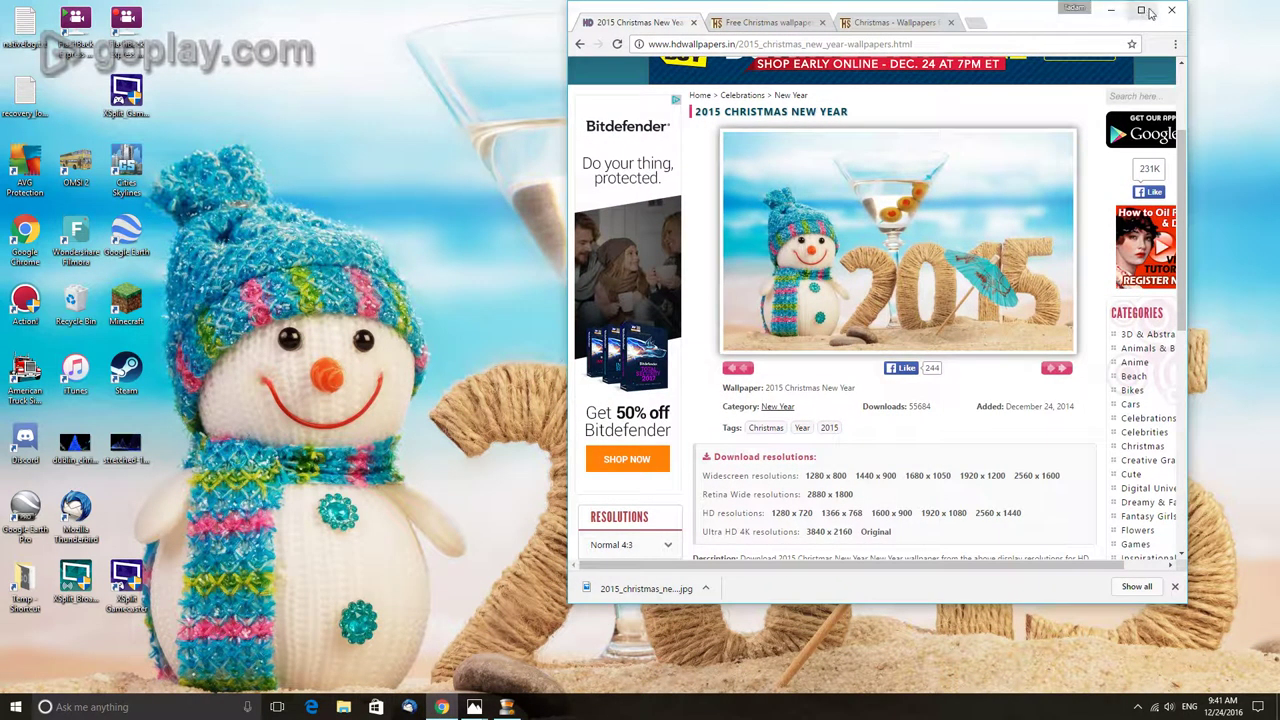
left_click(1141, 10)
left_click(190, 10)
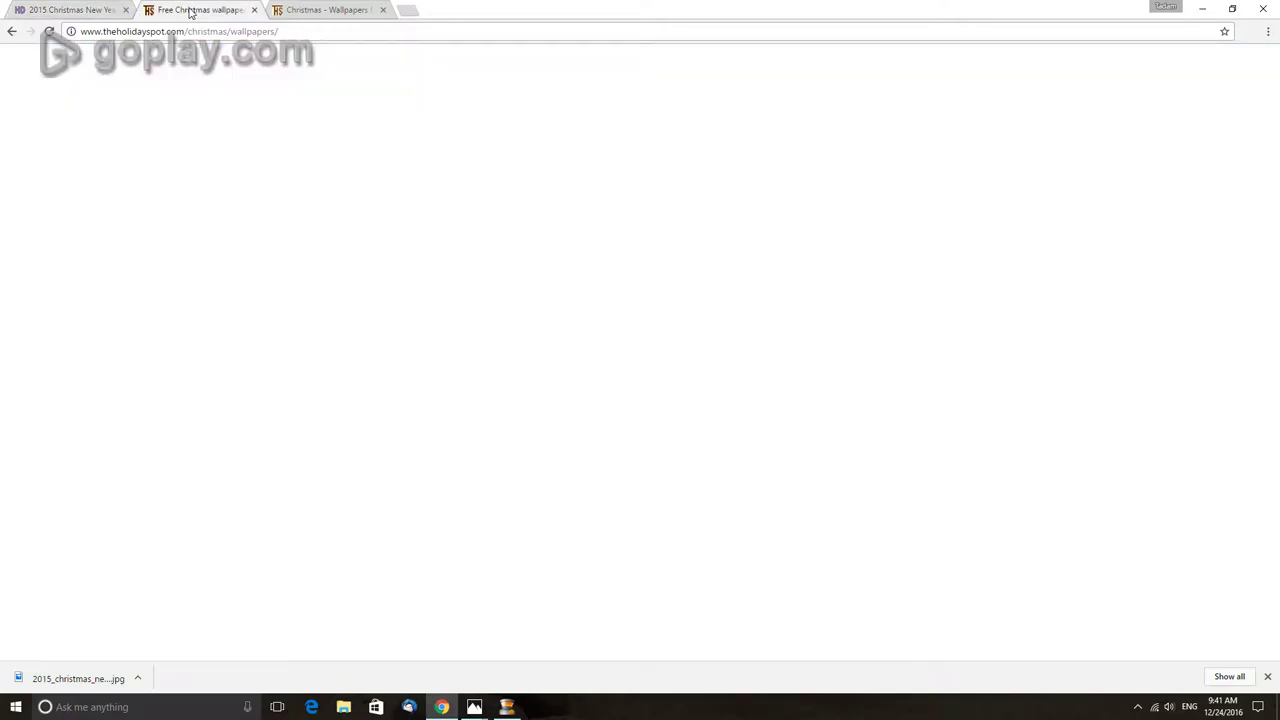
left_click(13, 34)
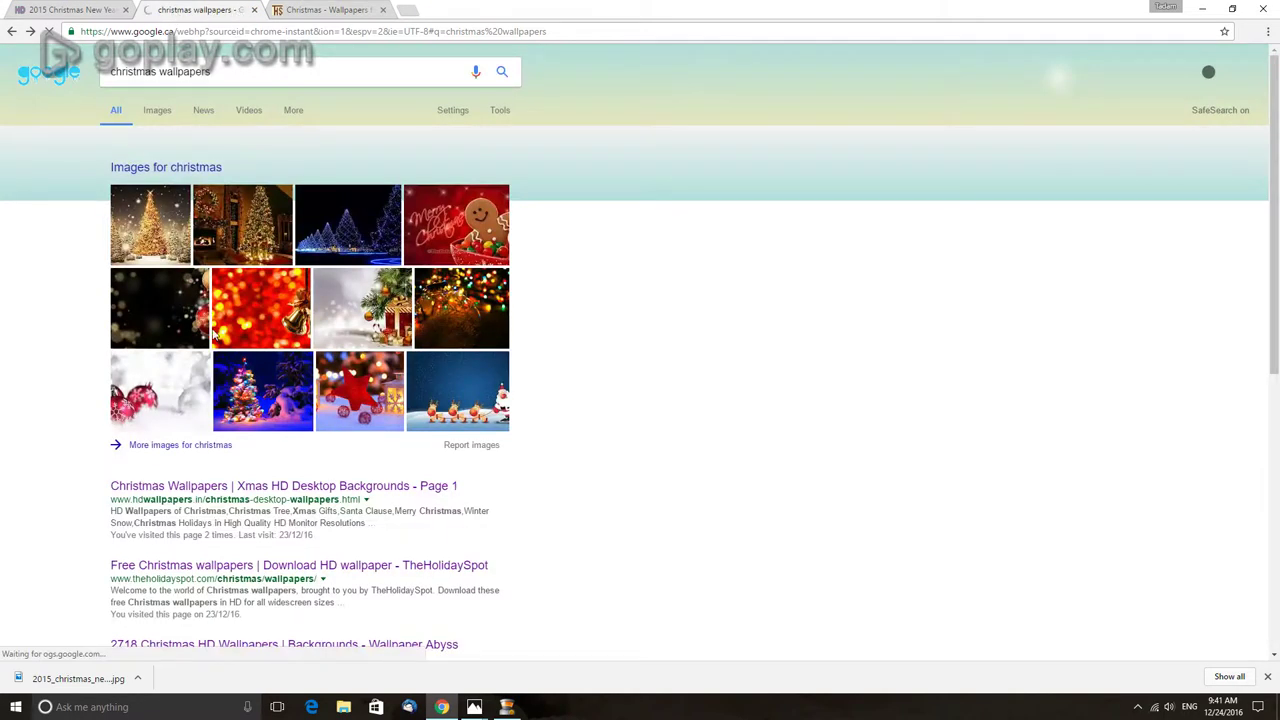
- Highlight the hdwallpapers.in and theholidayspot.com addresses in the search results, then reopen TheHolidaySpot's Christmas wallpapers page
scroll(213, 487, "down", 1)
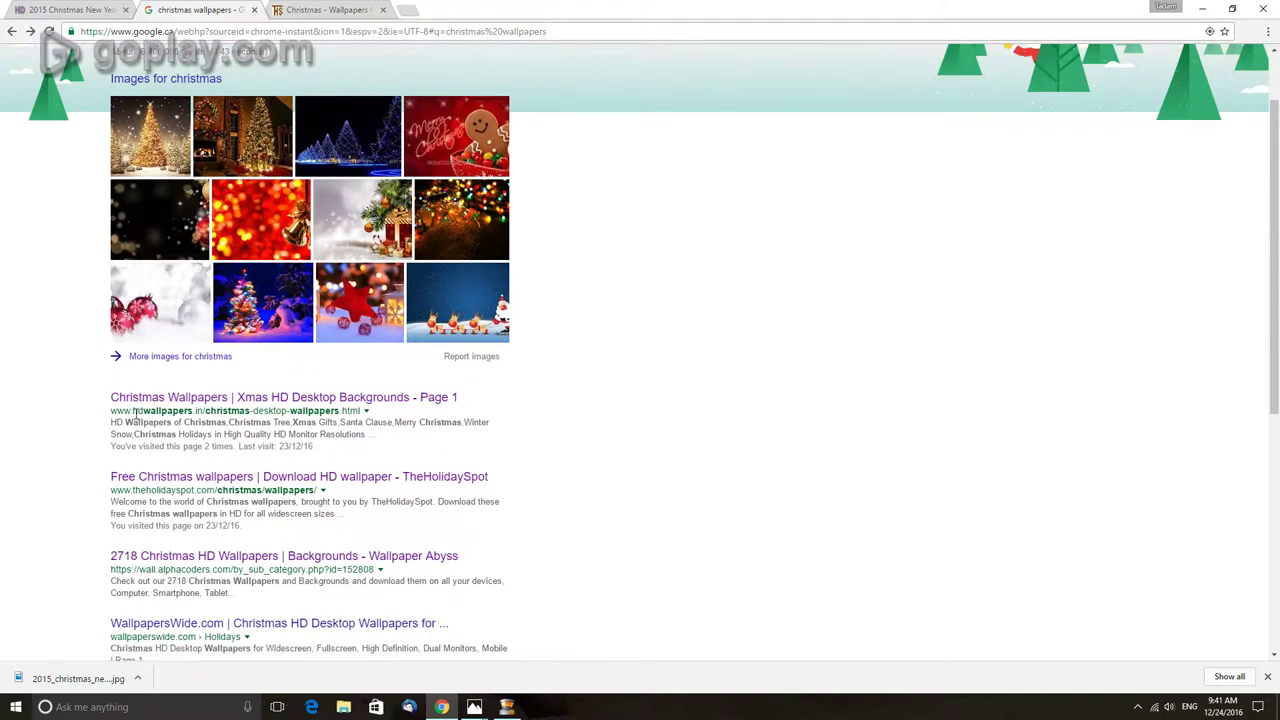
left_click_drag(113, 410, 193, 412)
left_click(77, 449)
left_click_drag(148, 490, 240, 491)
left_click(15, 443)
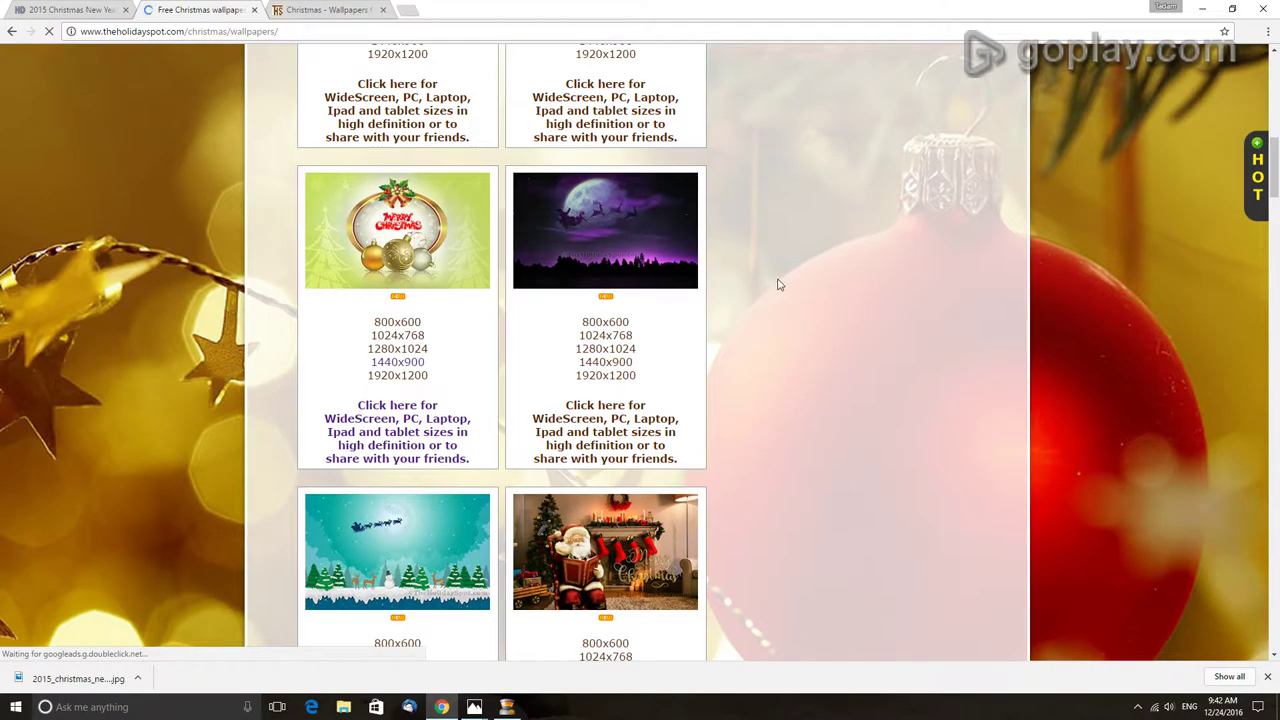
- Look through the Christmas wallpaper gallery and examine the designs and resolutions offered for each image
scroll(715, 230, "up", 2)
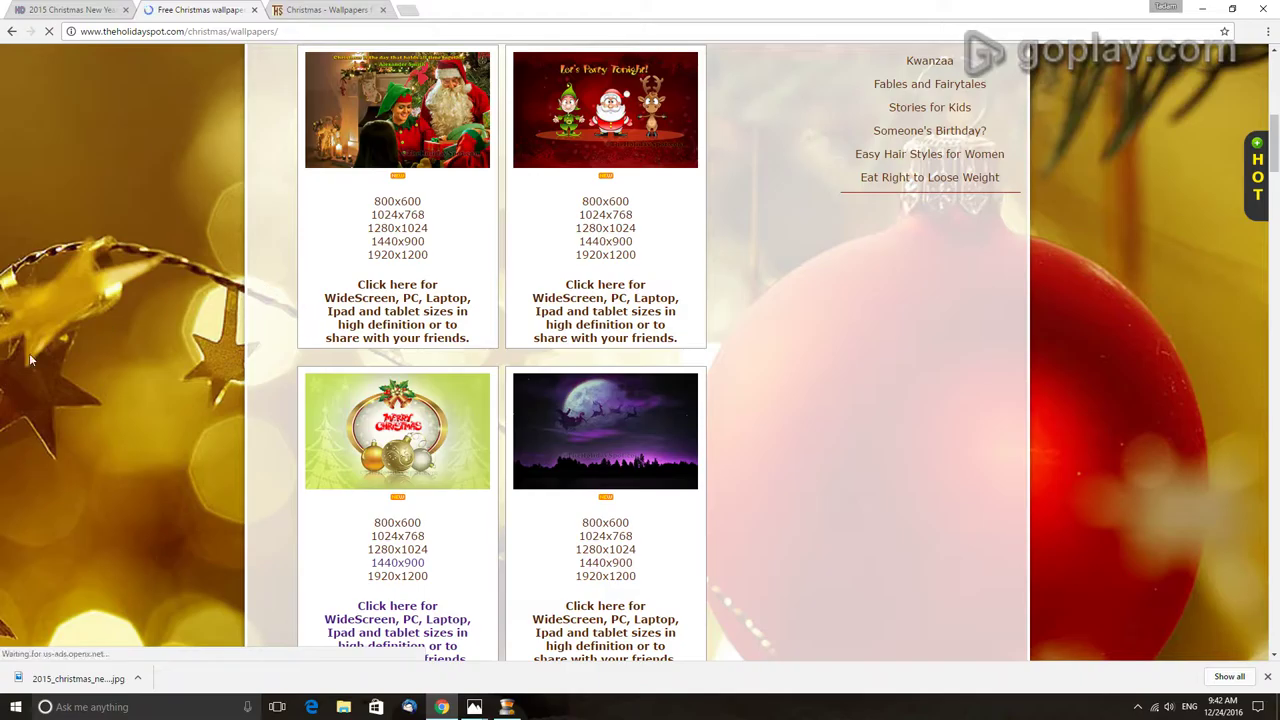
scroll(474, 100, "down", 2)
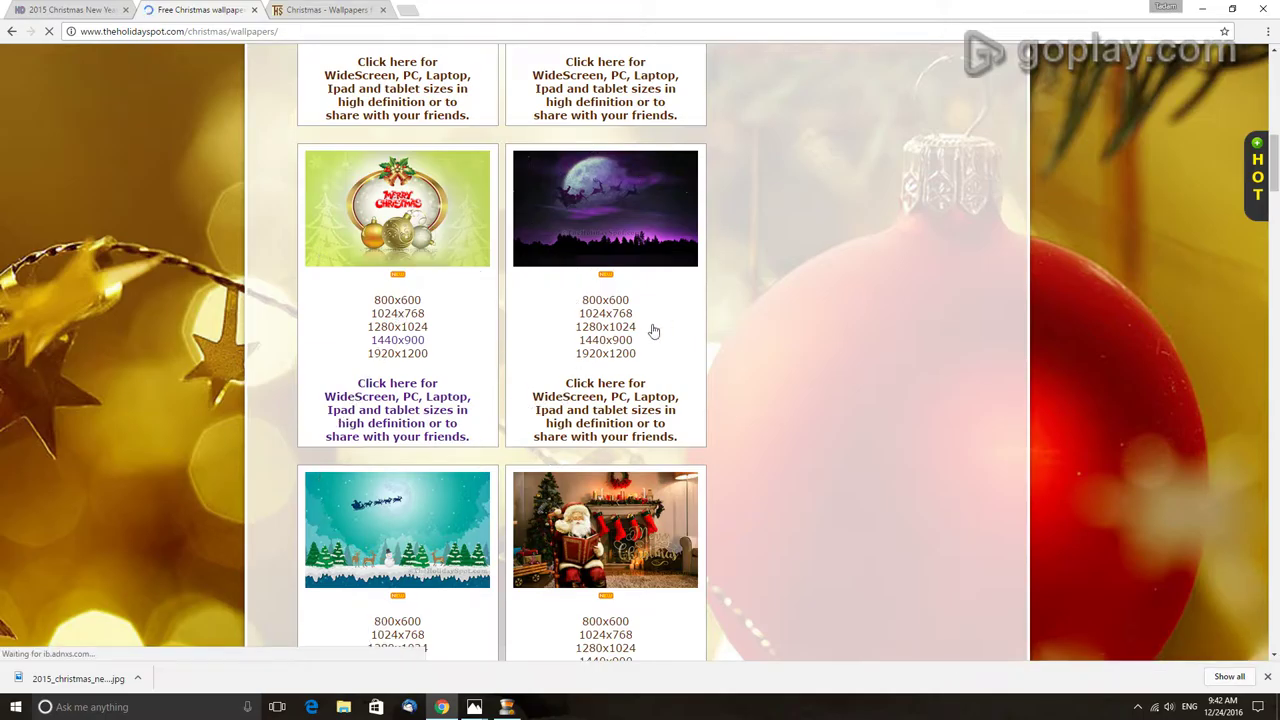
scroll(600, 483, "down", 1)
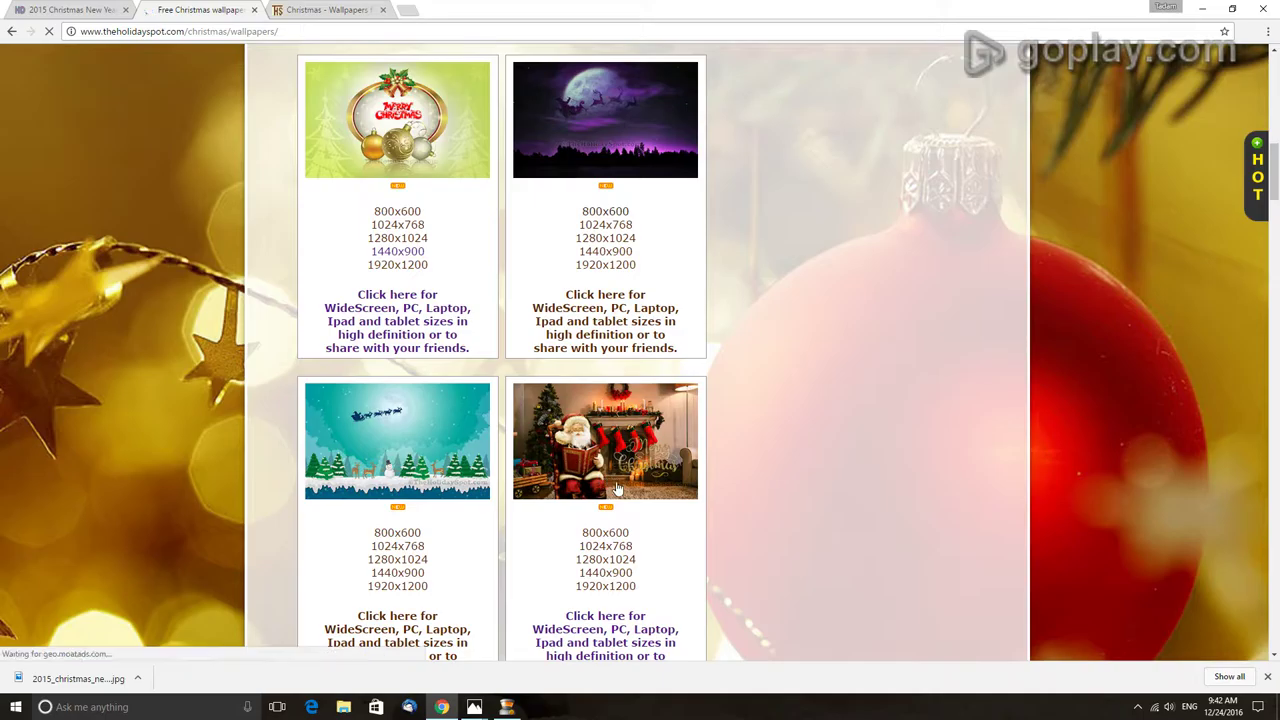
scroll(600, 483, "down", 3)
scroll(655, 260, "down", 5)
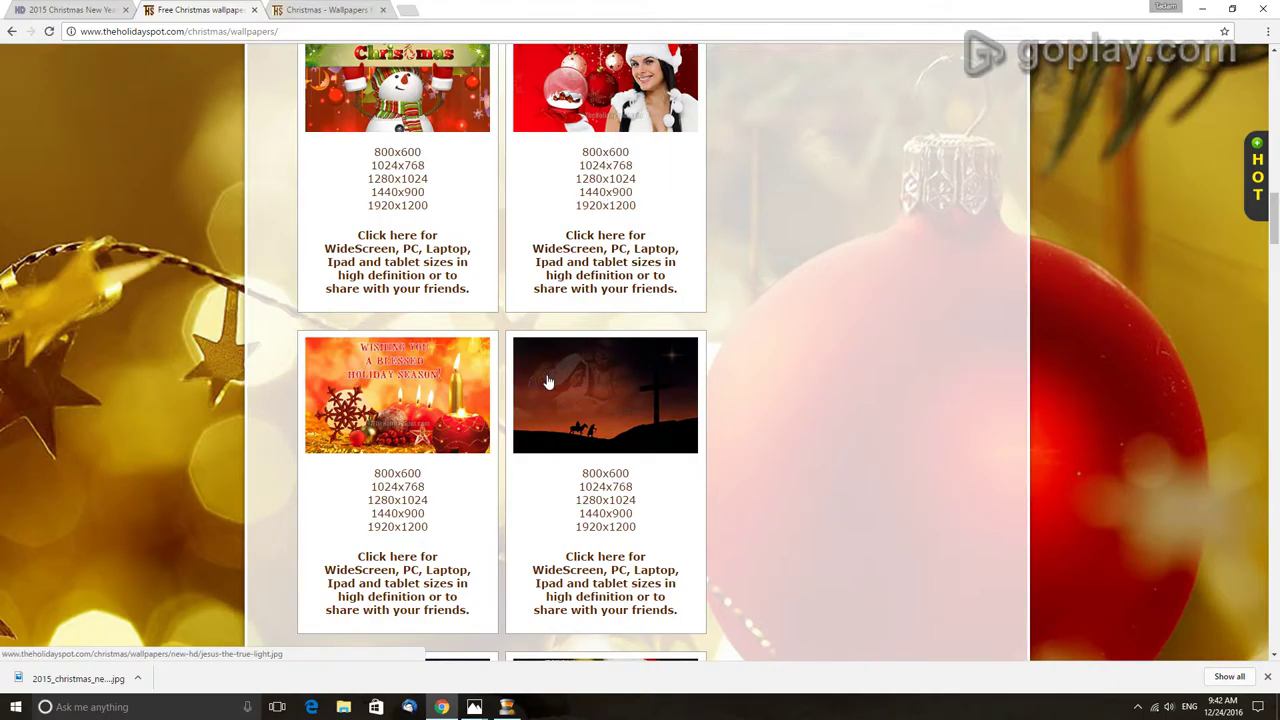
scroll(540, 420, "down", 1)
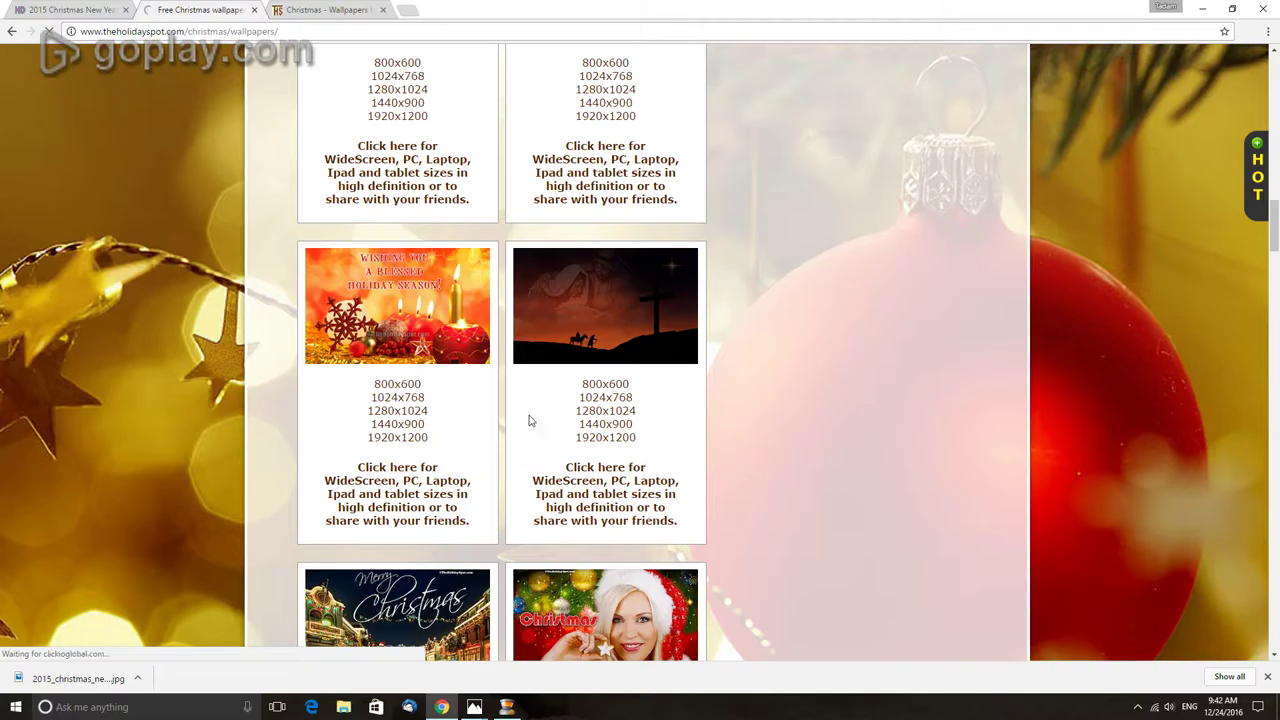
scroll(651, 420, "down", 1)
scroll(617, 490, "down", 3)
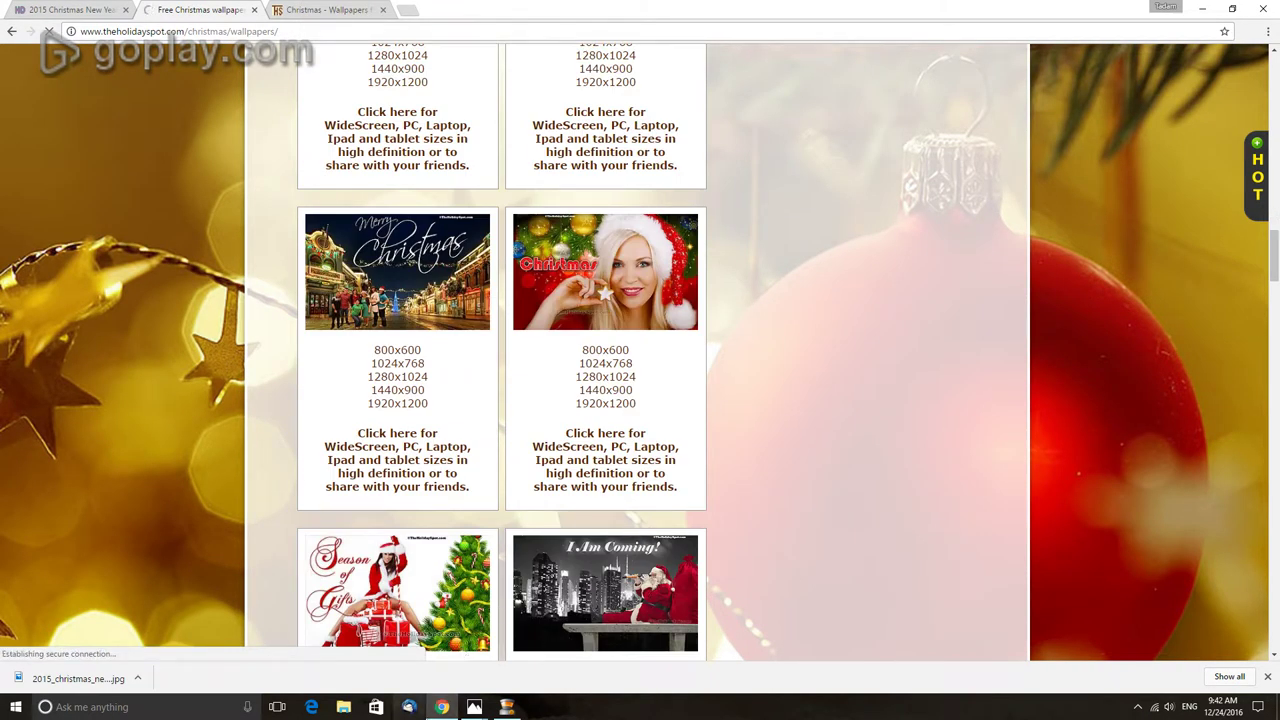
scroll(477, 409, "down", 1)
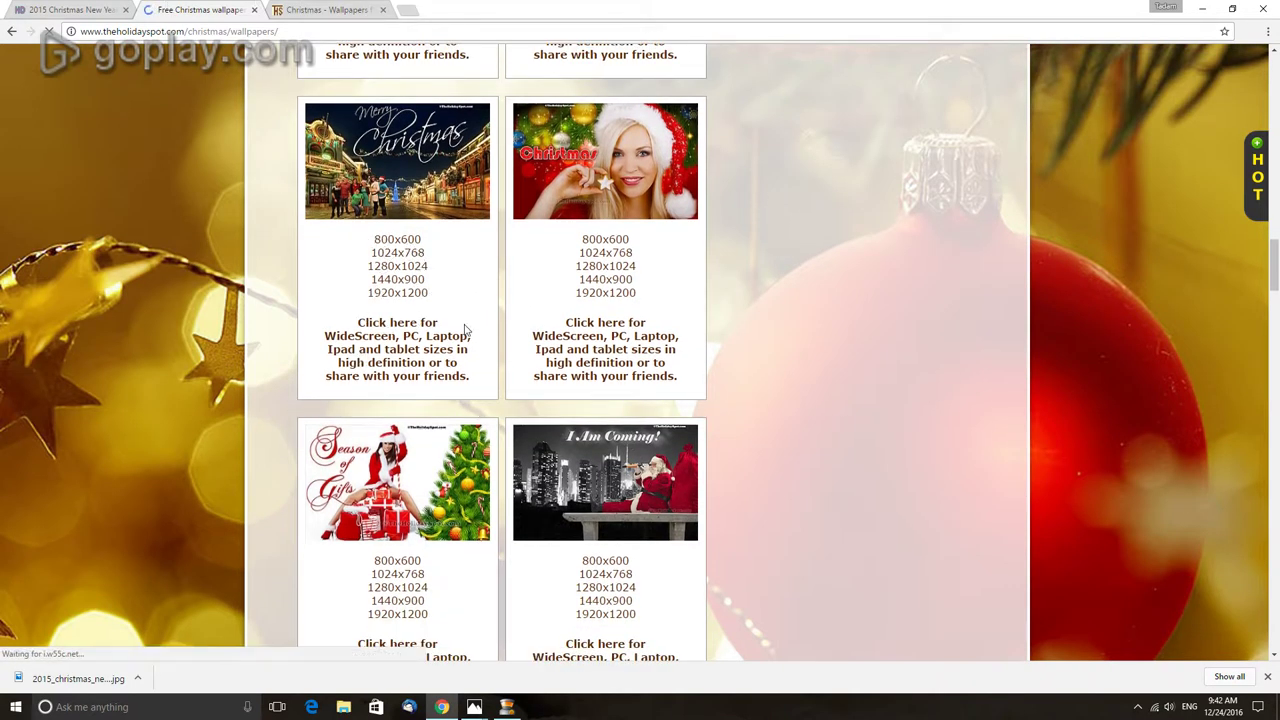
scroll(712, 376, "up", 2)
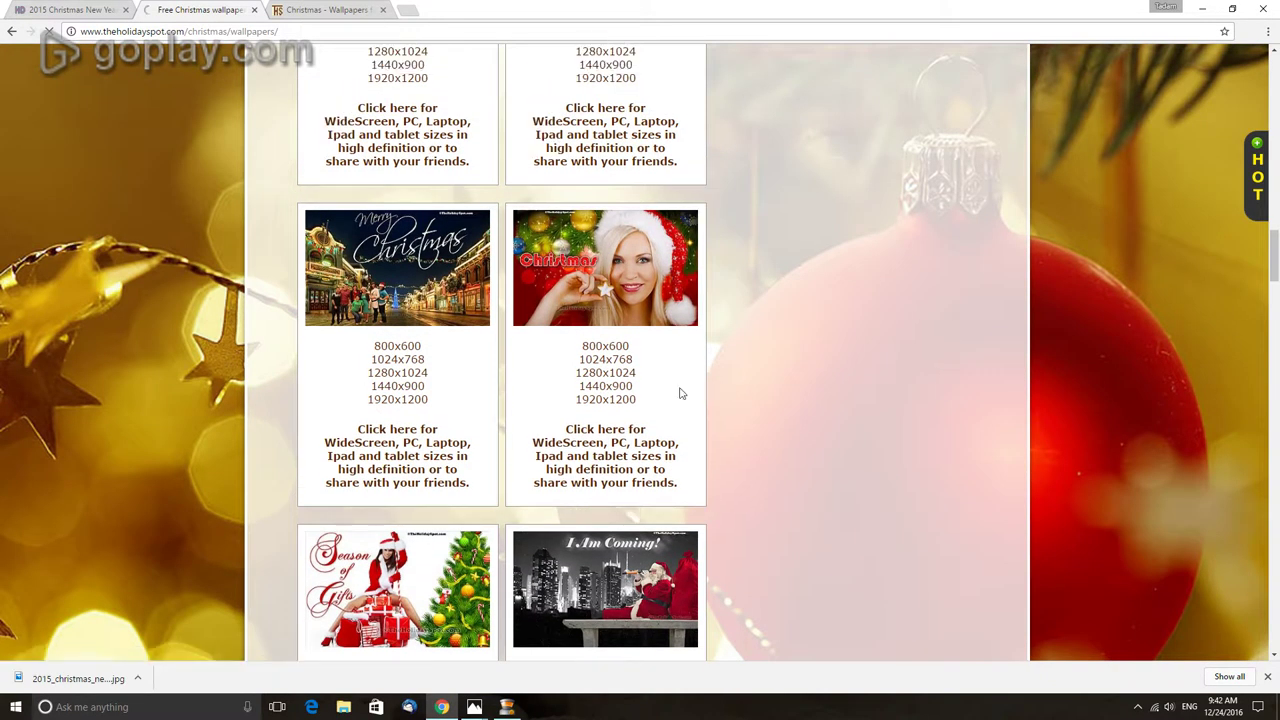
scroll(384, 188, "up", 1)
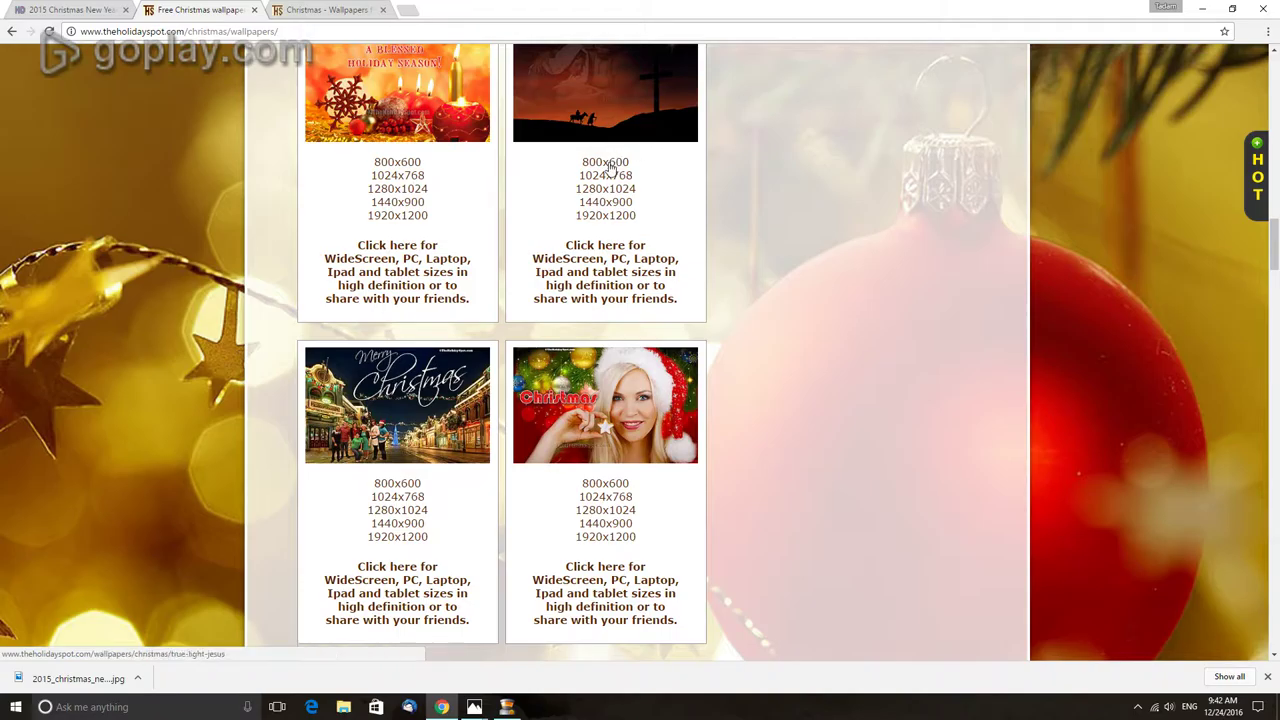
scroll(497, 326, "down", 3)
scroll(520, 331, "down", 1)
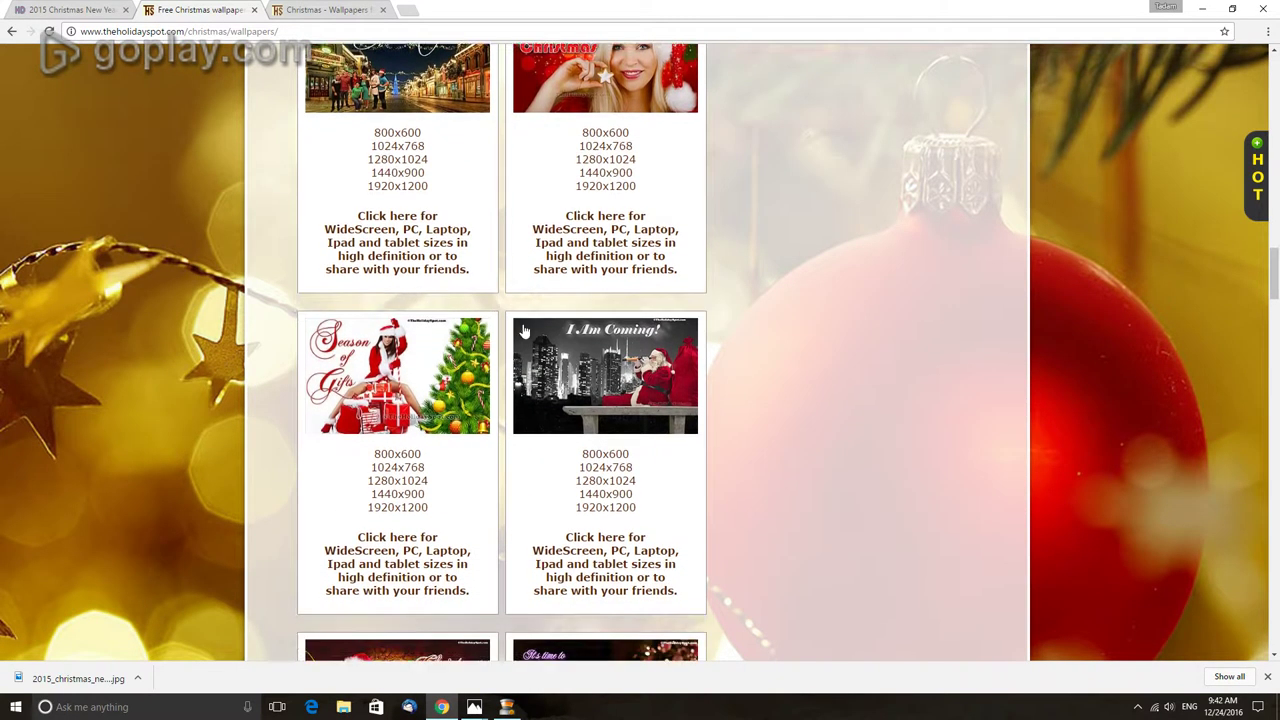
scroll(549, 320, "down", 3)
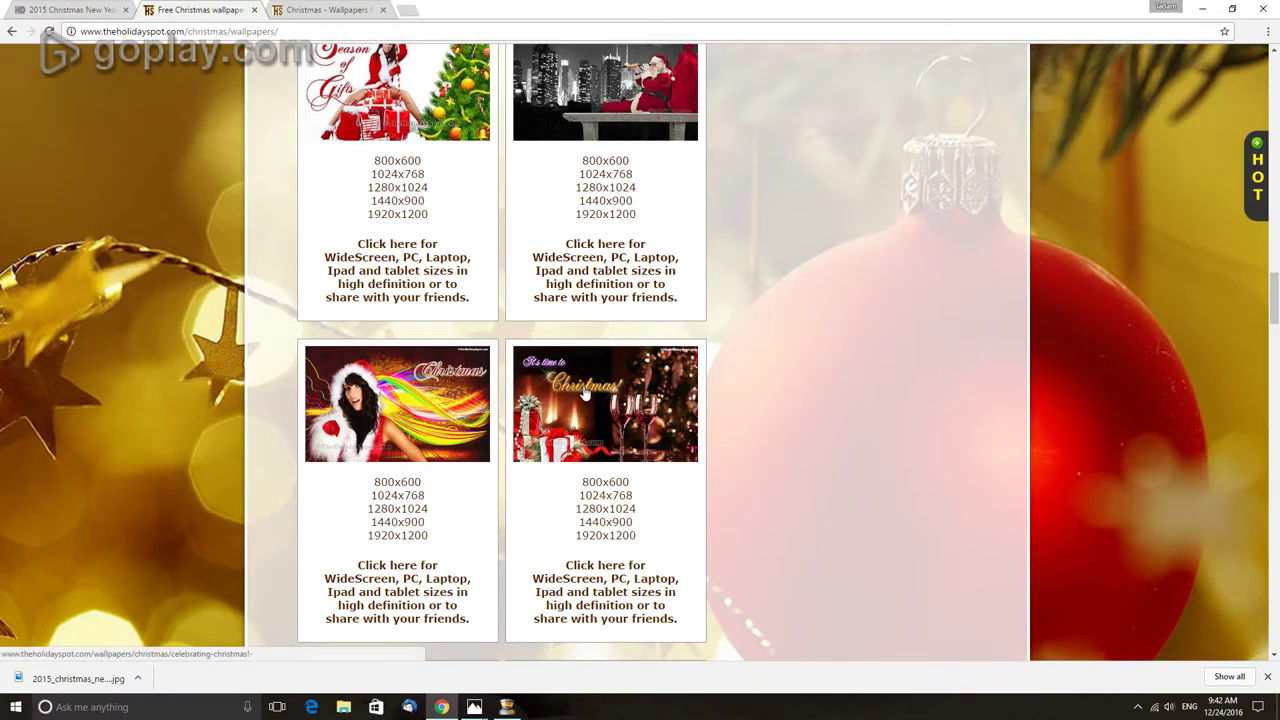
scroll(588, 393, "down", 2)
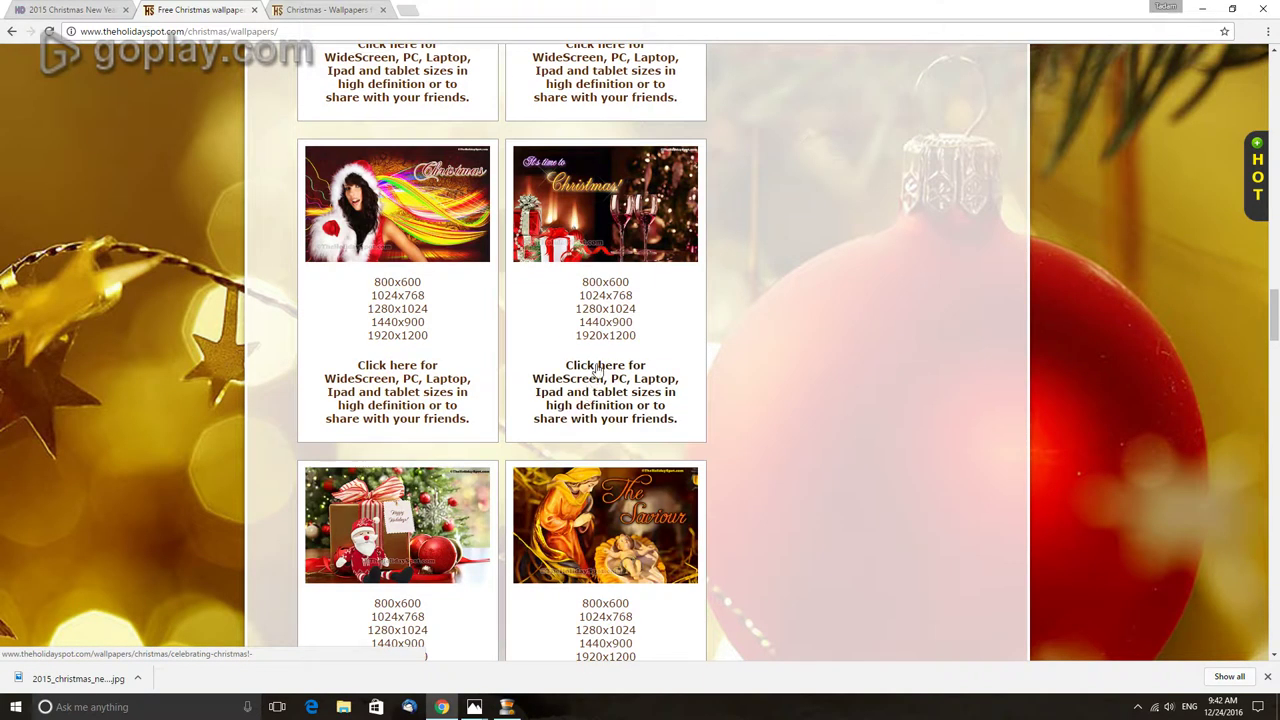
scroll(590, 390, "down", 2)
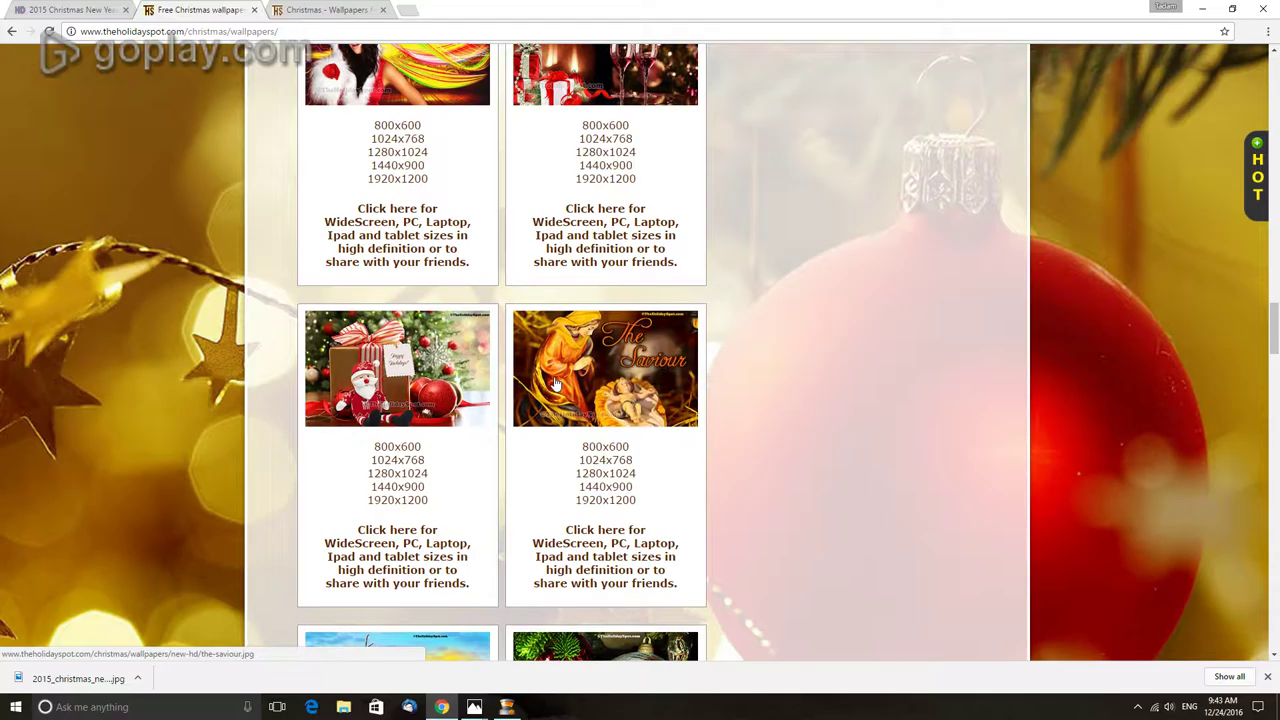
scroll(520, 420, "down", 1)
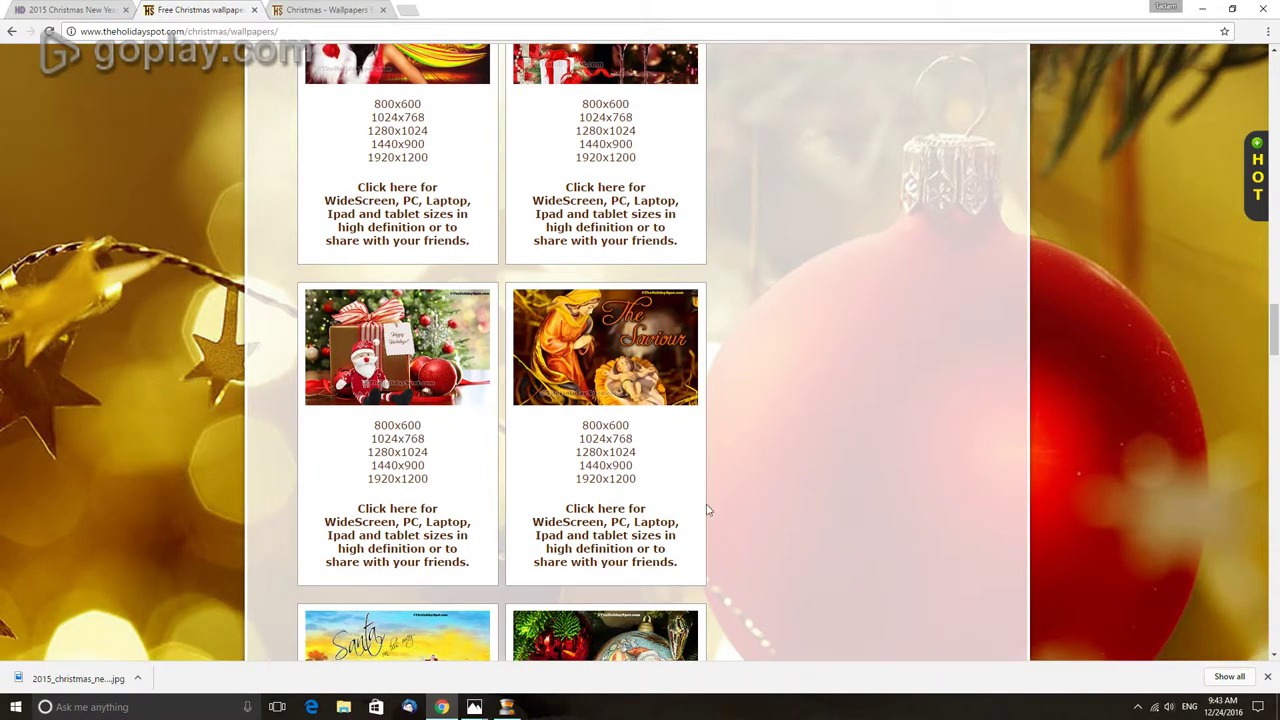
scroll(402, 372, "down", 3)
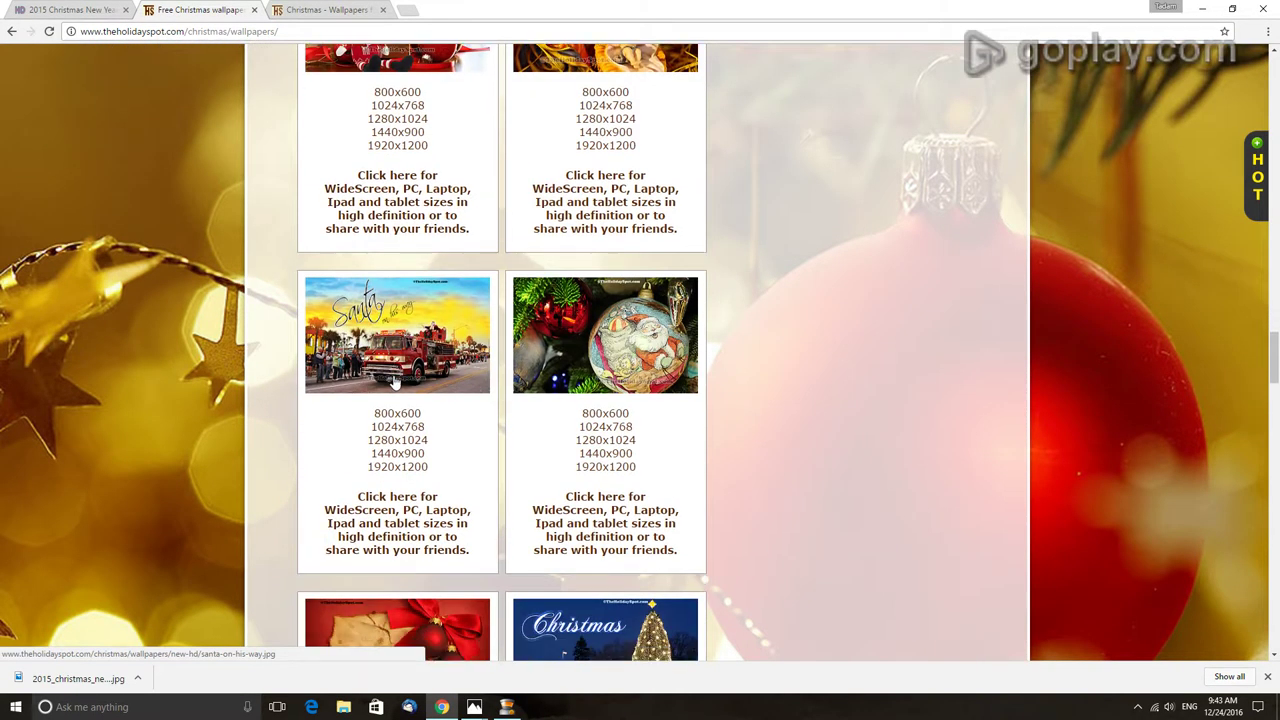
scroll(710, 478, "down", 2)
scroll(710, 478, "down", 1)
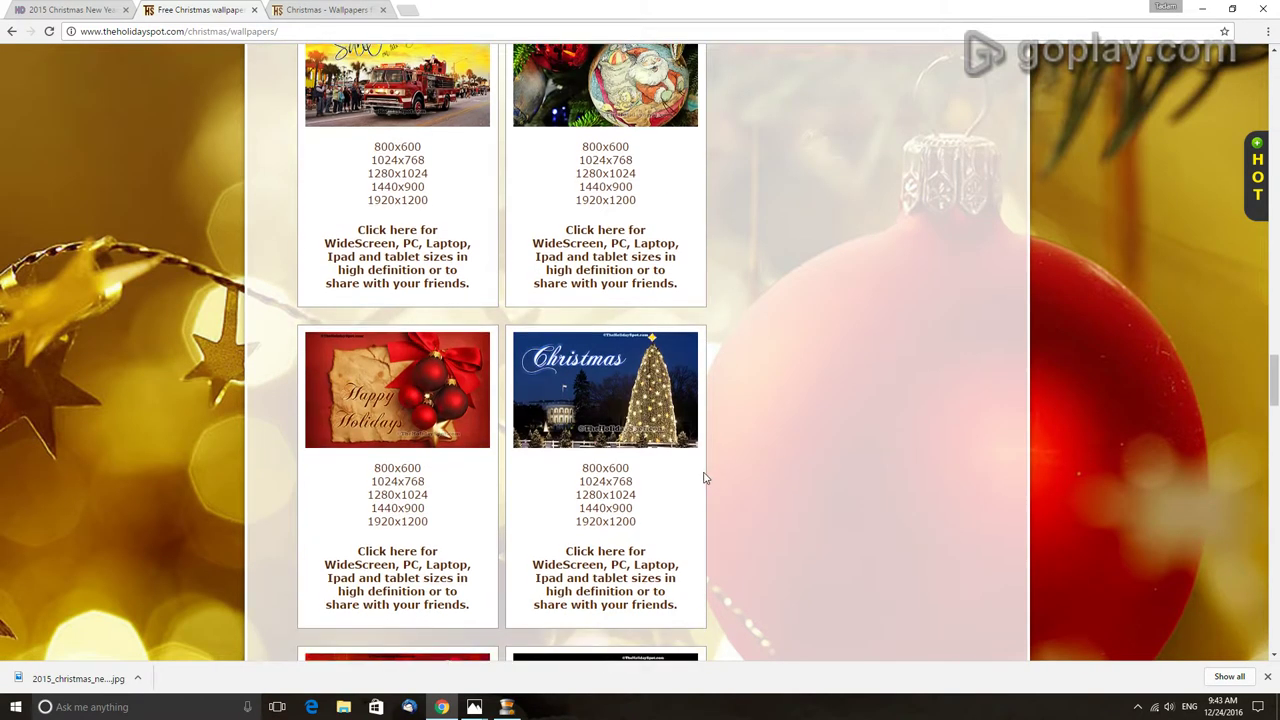
scroll(445, 428, "down", 3)
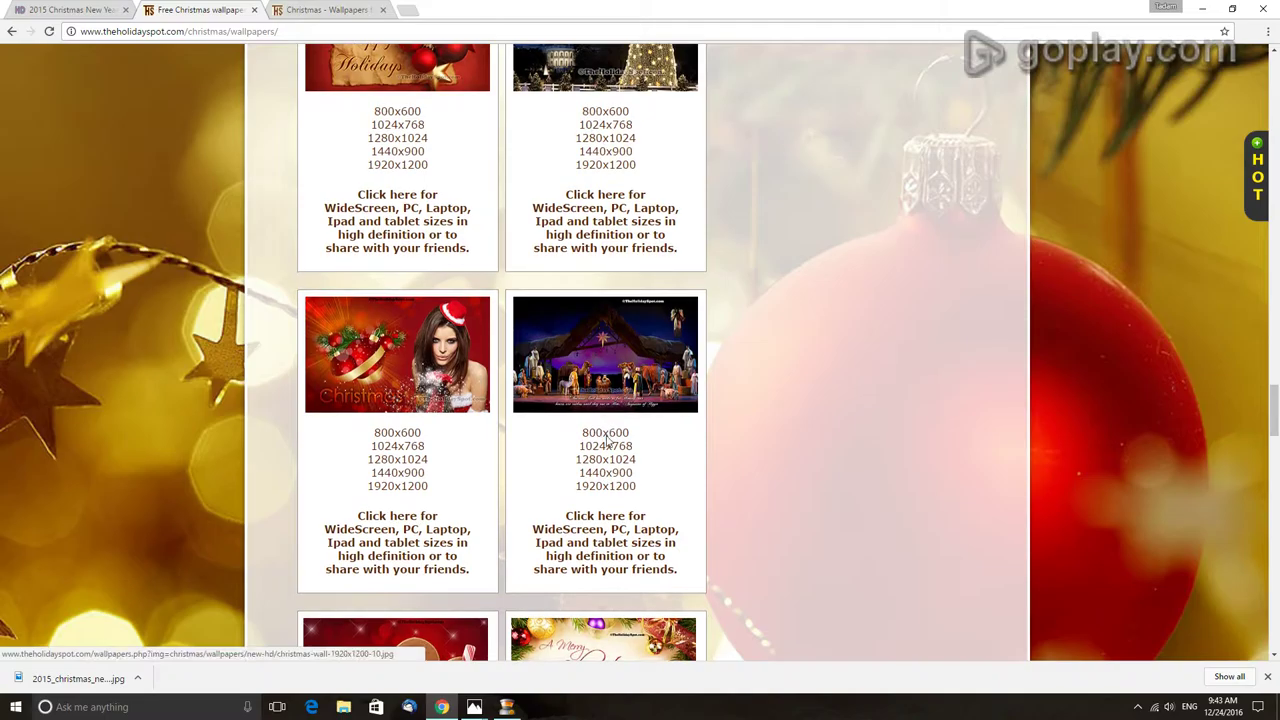
scroll(604, 430, "down", 3)
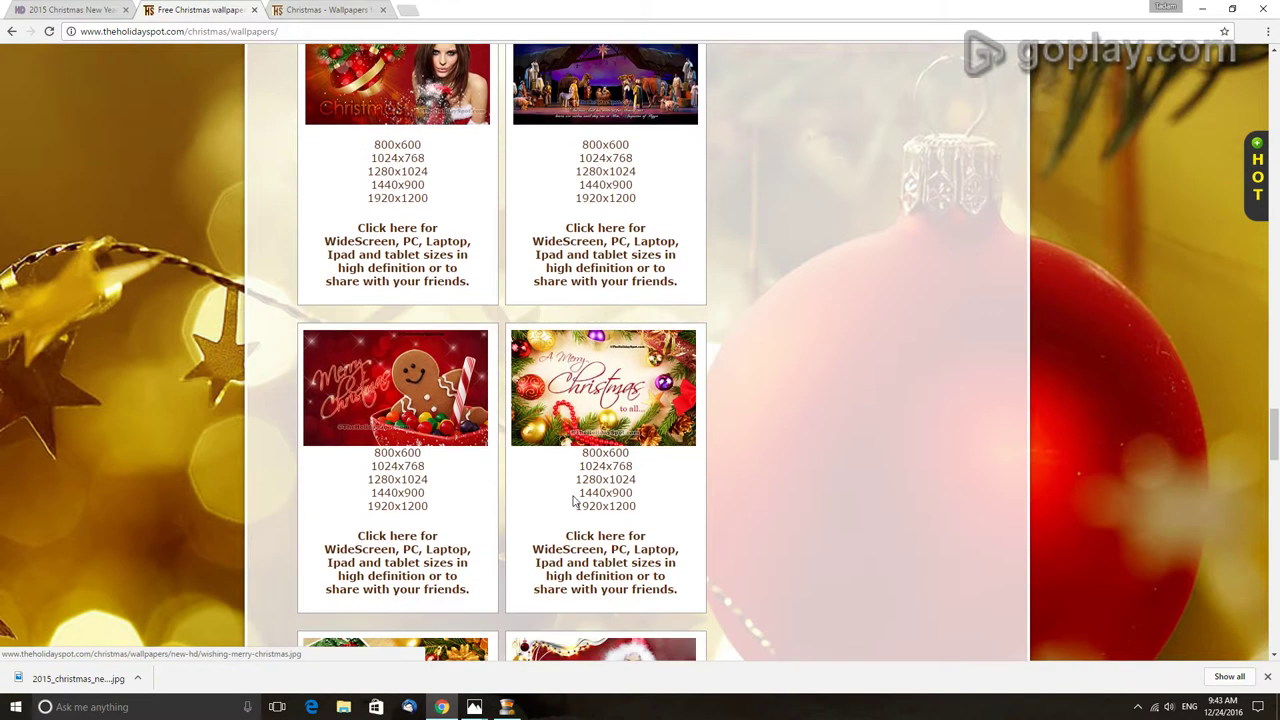
- Open the gingerbread man "Merry Christmas" wallpaper in its own tab and view the full image
left_click(412, 400)
left_click(150, 9)
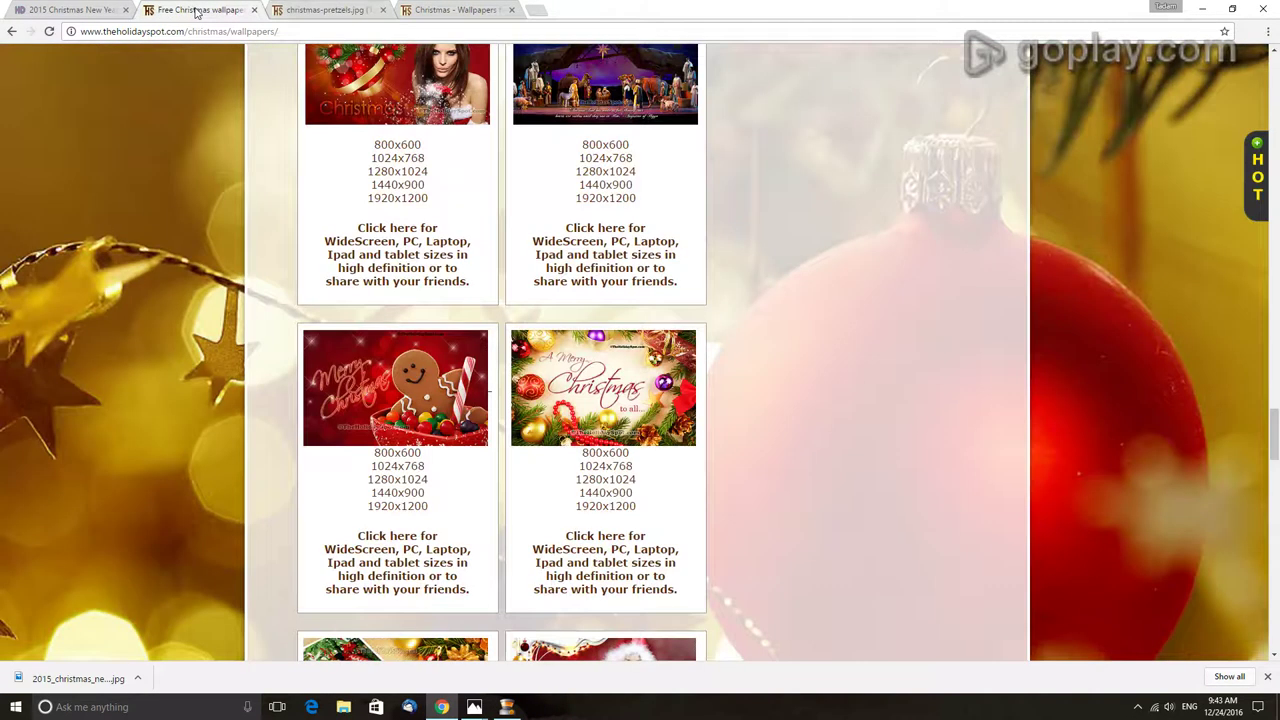
scroll(557, 509, "down", 2)
scroll(488, 485, "down", 1)
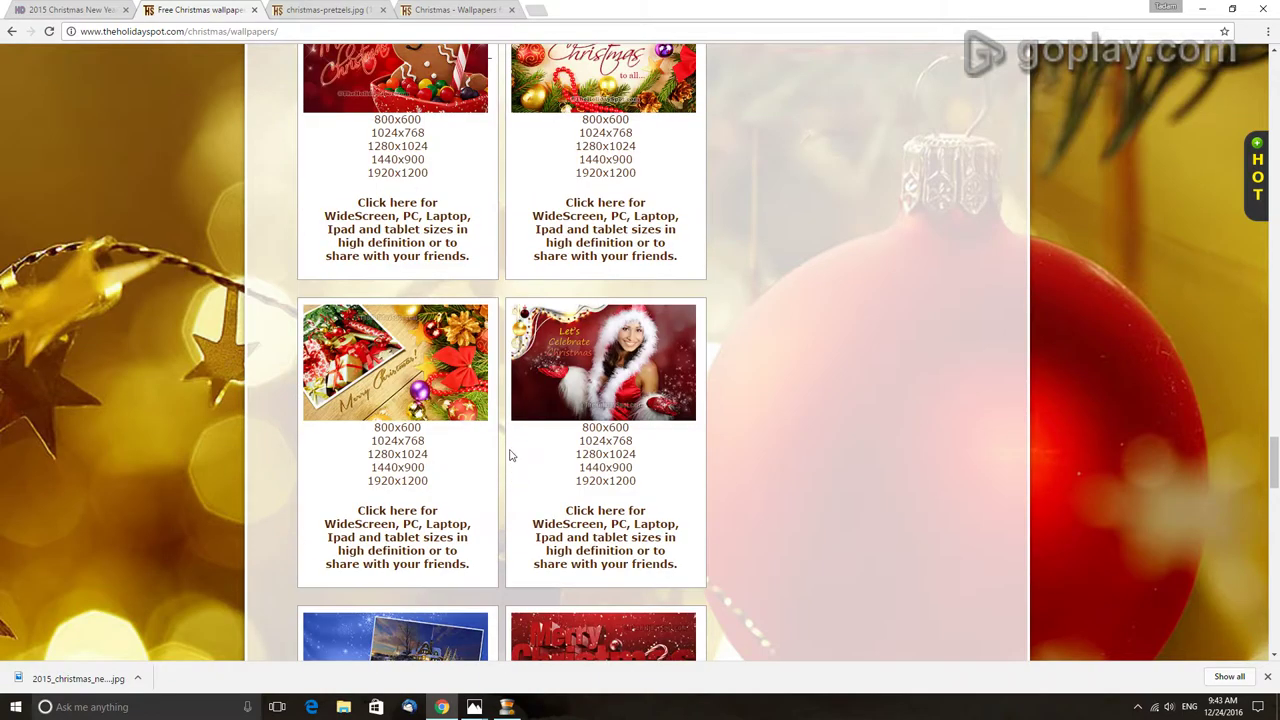
left_click(318, 10)
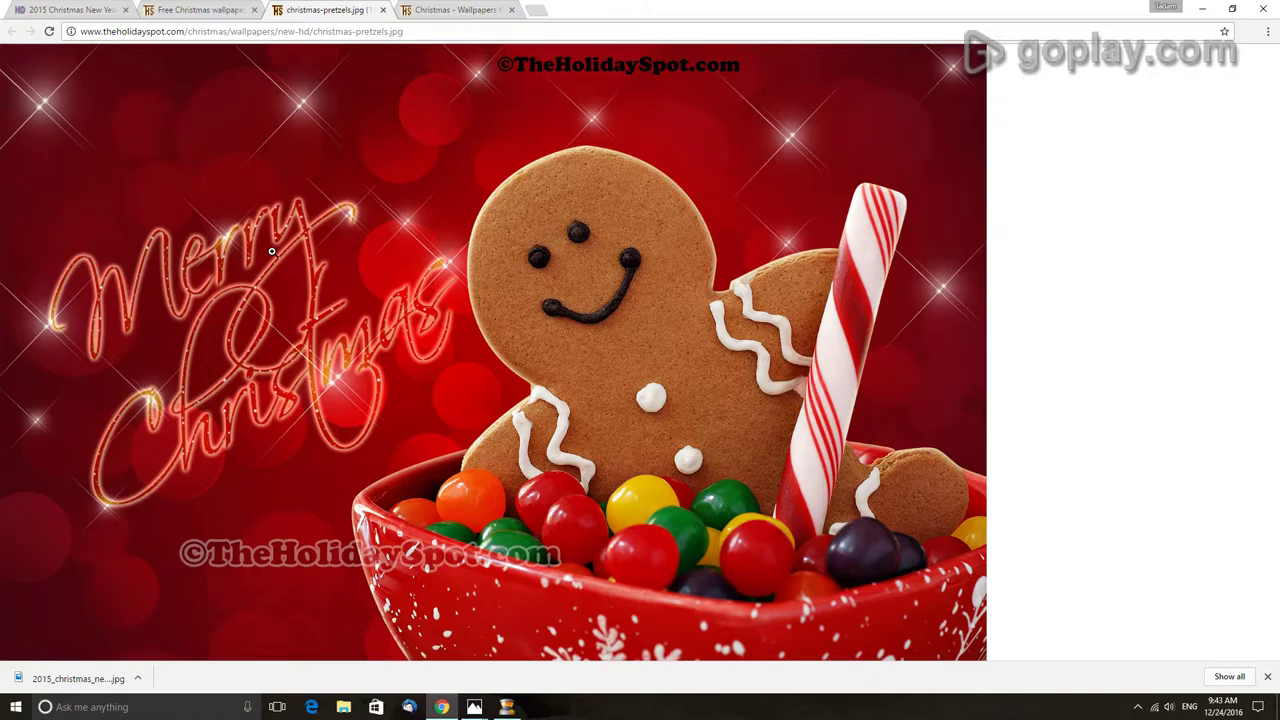
right_click(428, 336)
key("Escape")
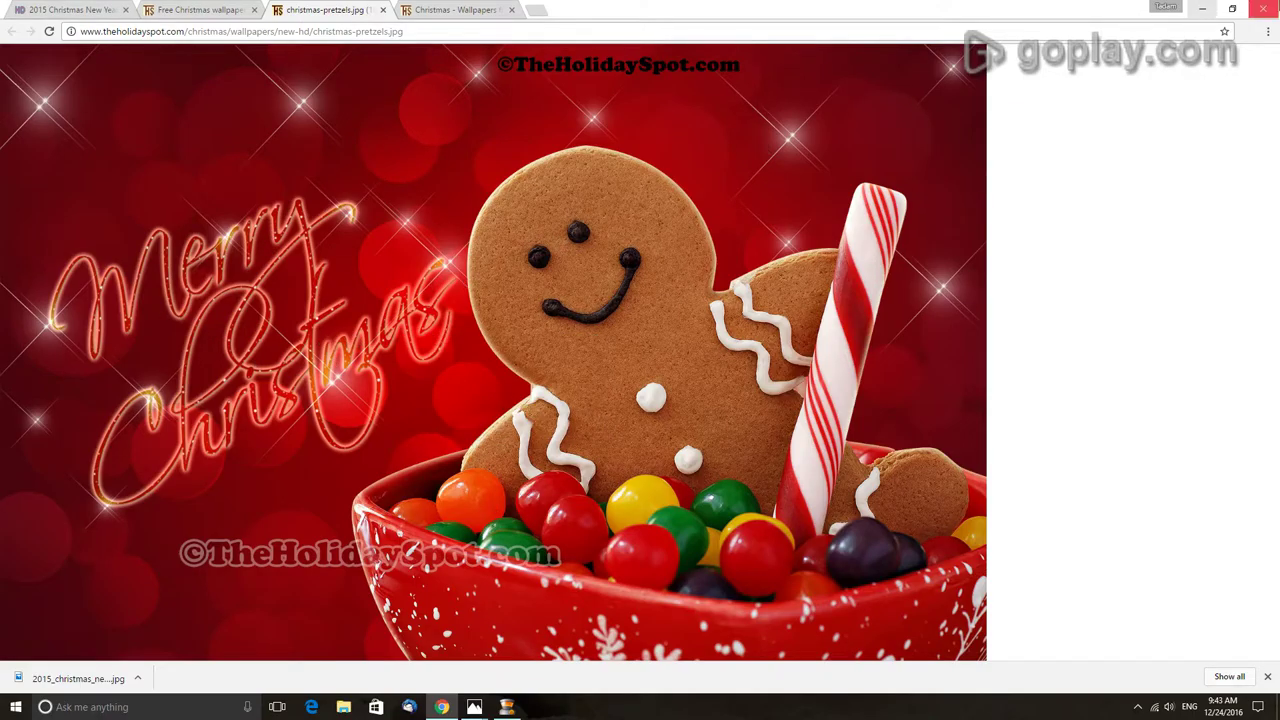
- Restore the browser to a smaller window, copy the gingerbread wallpaper onto the desktop and minimise the browser
left_click(1232, 8)
left_click_drag(518, 362, 328, 232)
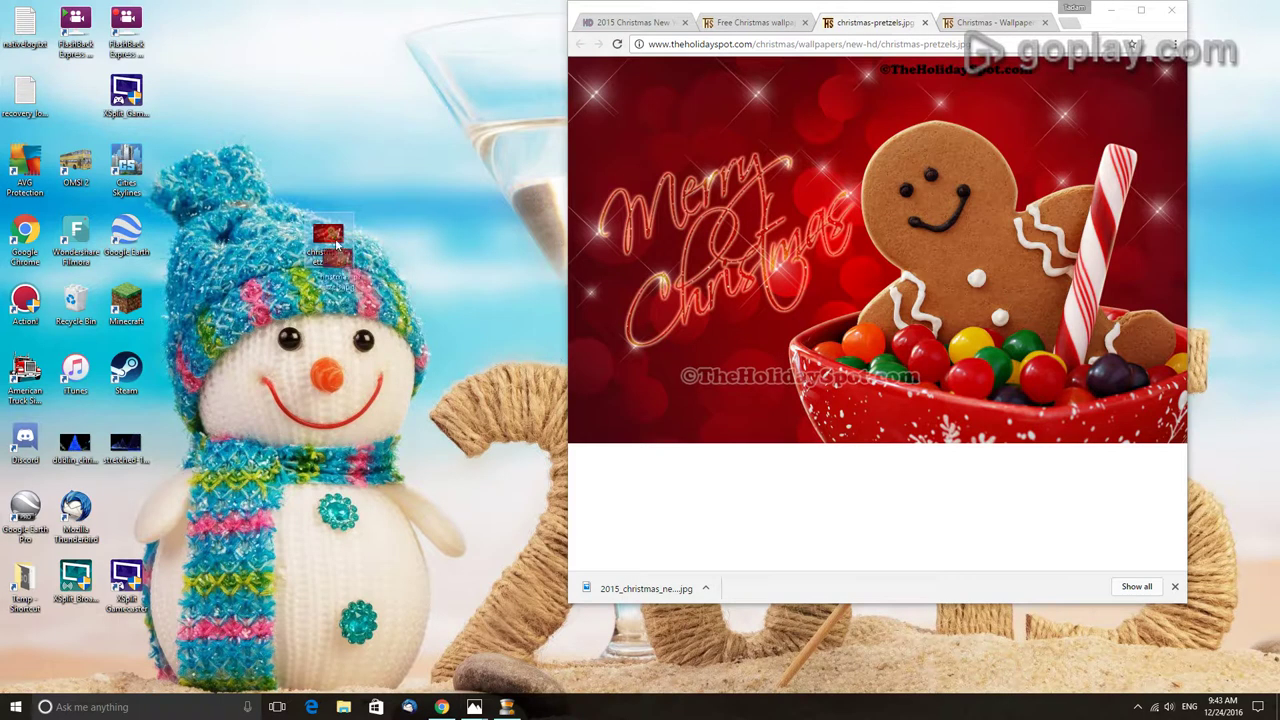
left_click(1110, 10)
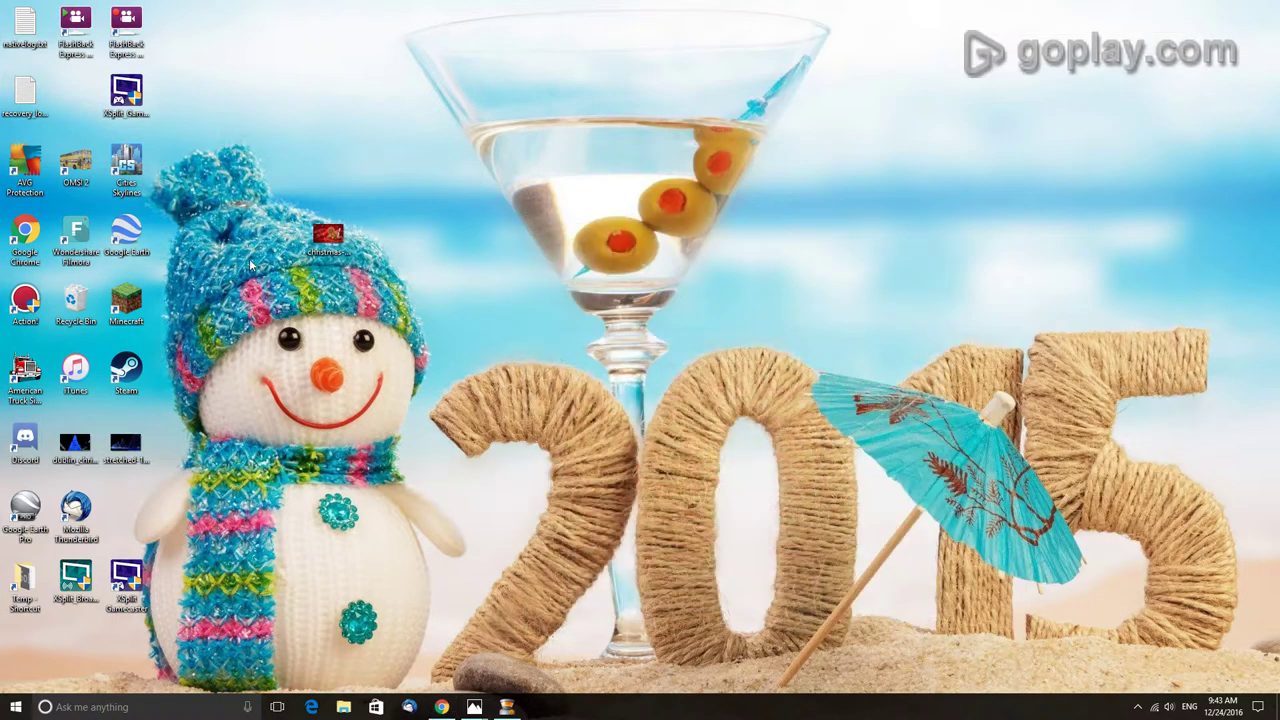
- Open the christmas-pretzels.jpg image in Photos, set it as the desktop background and minimise Photos
double_click(316, 234)
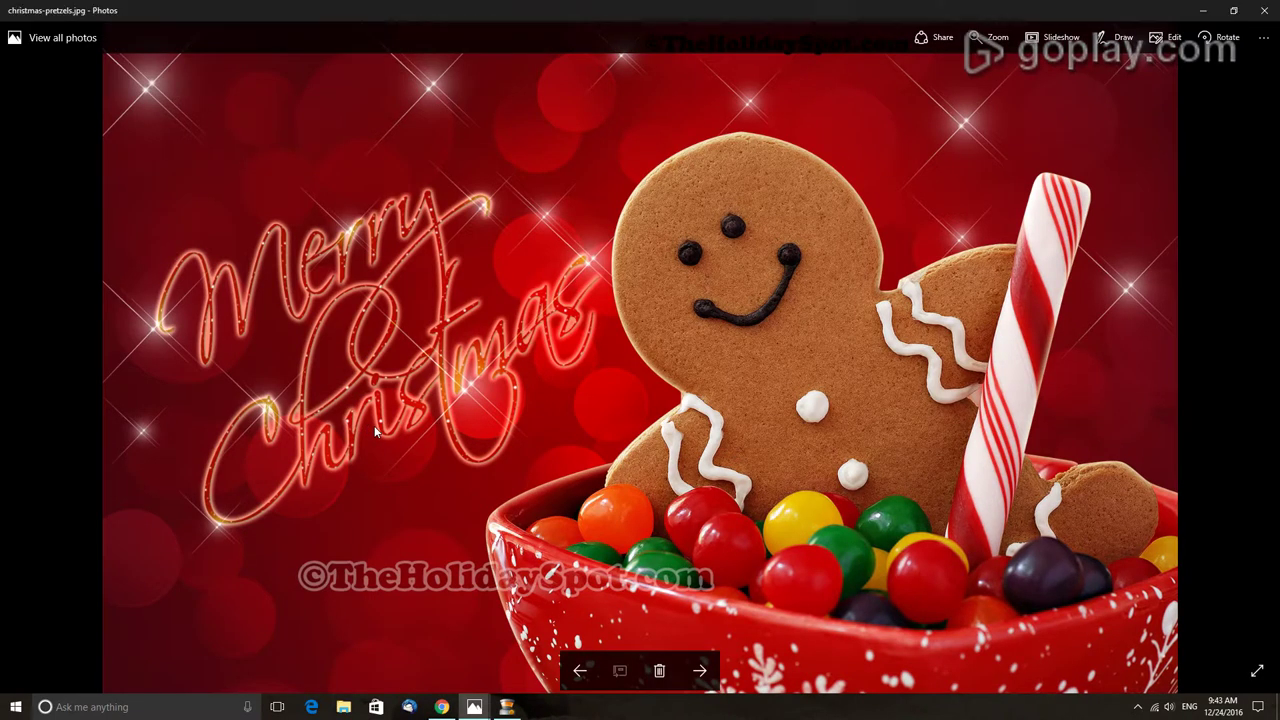
right_click(480, 302)
mouse_move(543, 538)
left_click(597, 566)
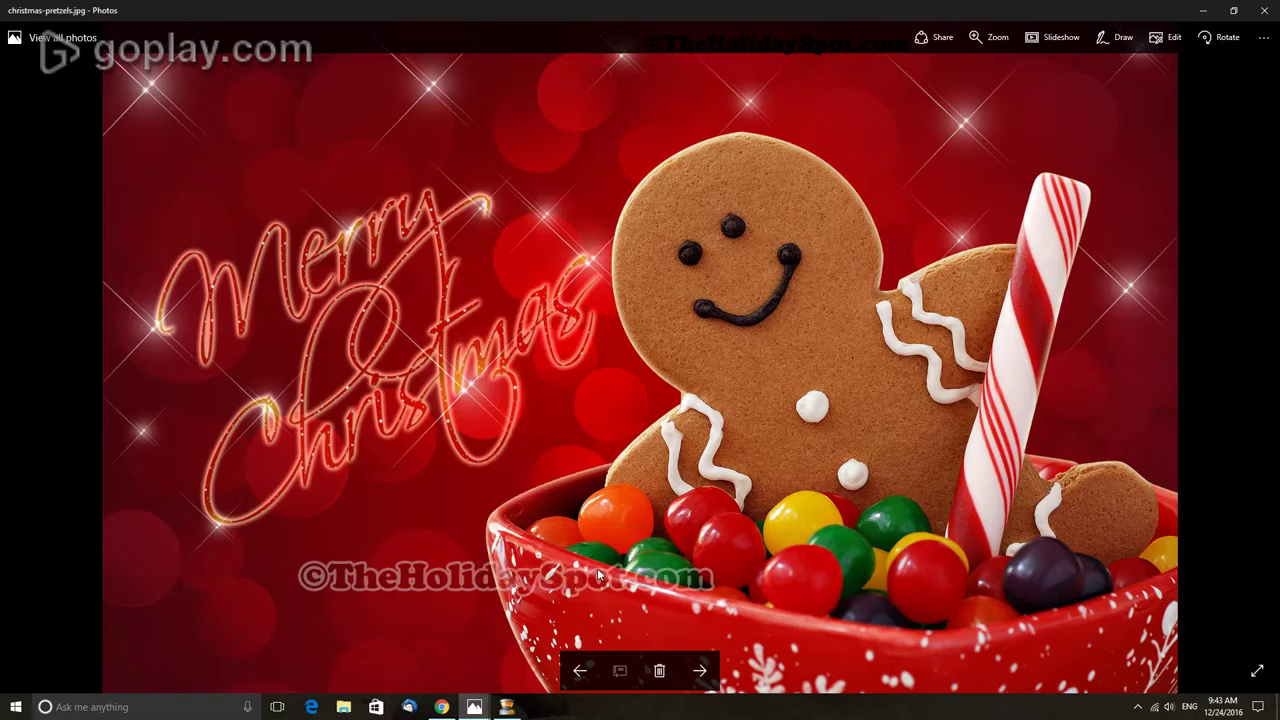
left_click(1204, 14)
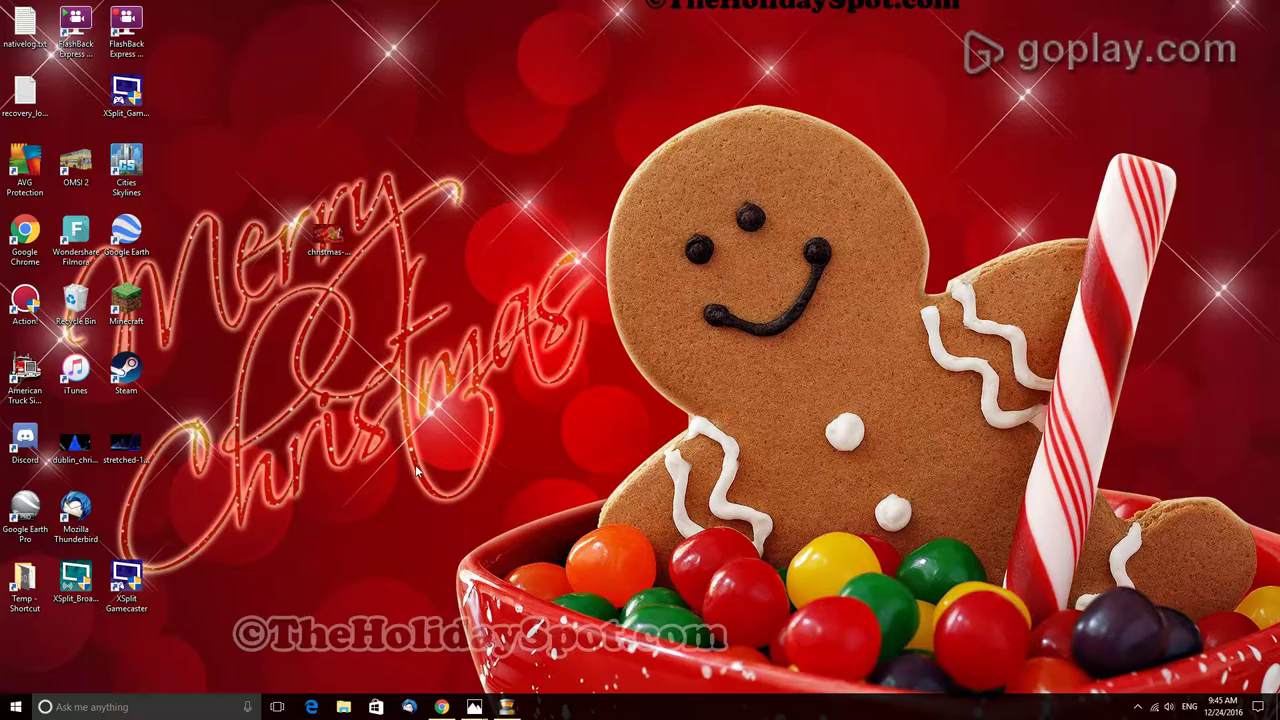
mouse_move(510, 708)
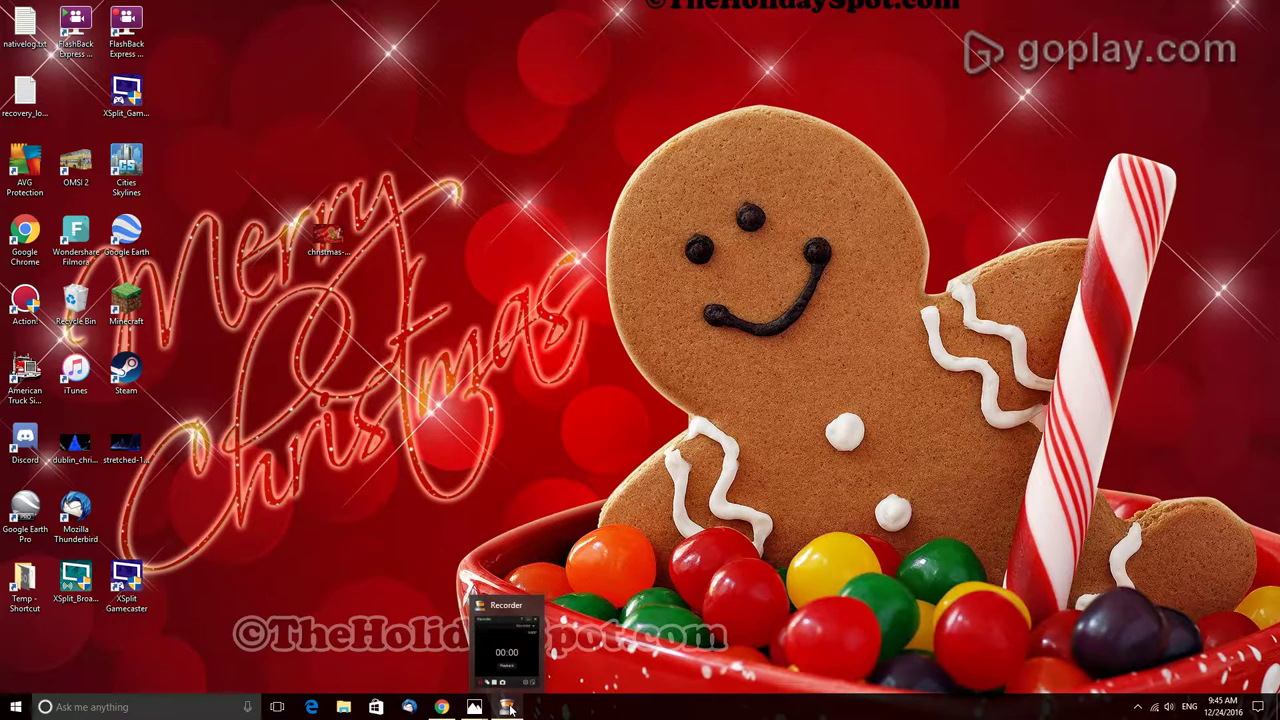